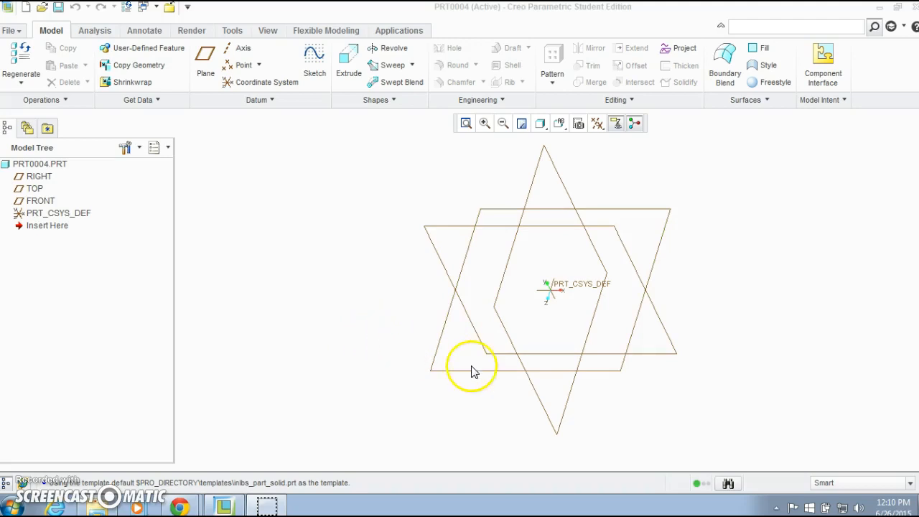
- Create a datum plane offset 30 from the RIGHT plane
{"action": "left_click", "coordinate": [532, 193]}
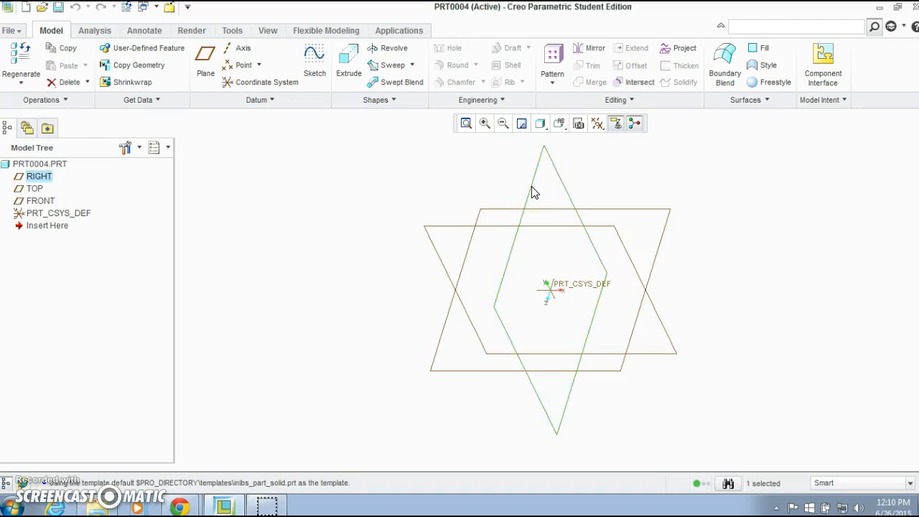
{"action": "left_click", "coordinate": [205, 56]}
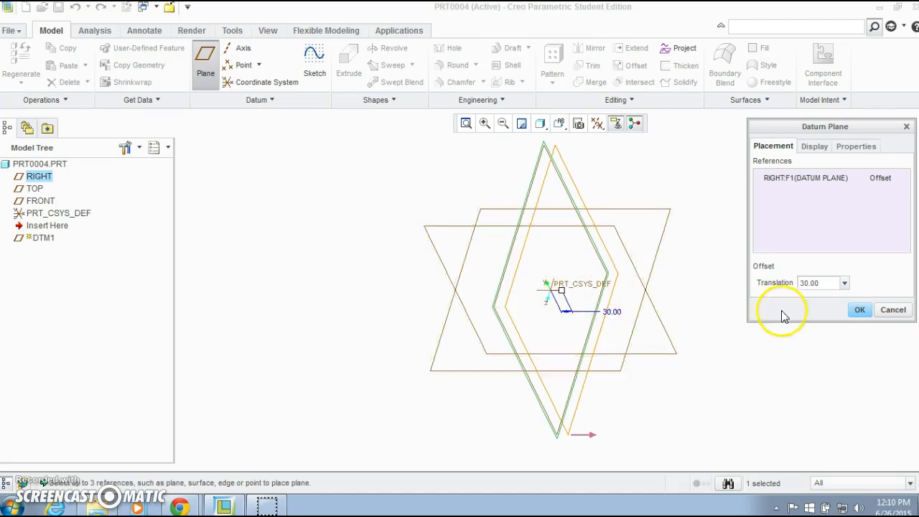
{"action": "left_click", "coordinate": [860, 310]}
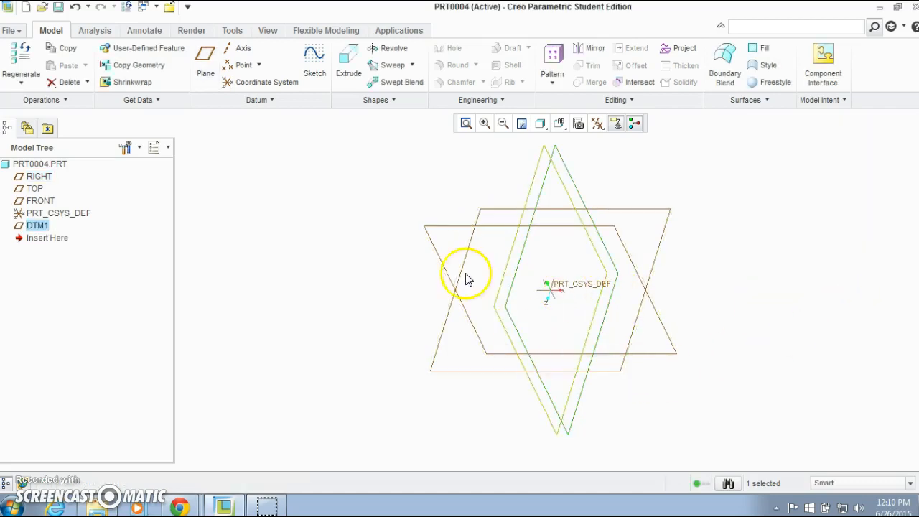
- Sketch a five-point arched spline on the RIGHT plane, ends on the horizontal reference about 118 and 150 from the vertical one, peak about 144 high
{"action": "middle_click_drag", "start_coordinate": [381, 300], "coordinate": [394, 267]}
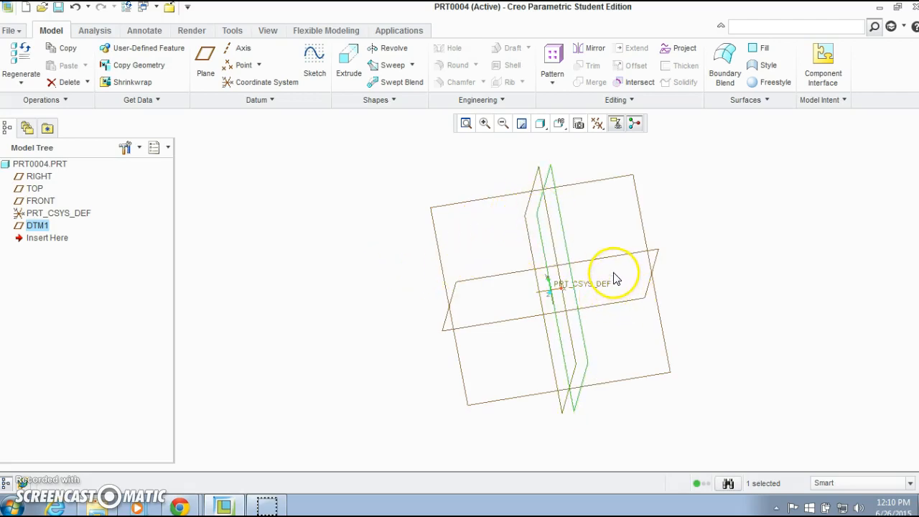
{"action": "scroll", "coordinate": [615, 279], "scroll_direction": "down", "scroll_amount": 2}
{"action": "scroll", "coordinate": [615, 279], "scroll_direction": "up", "scroll_amount": 2}
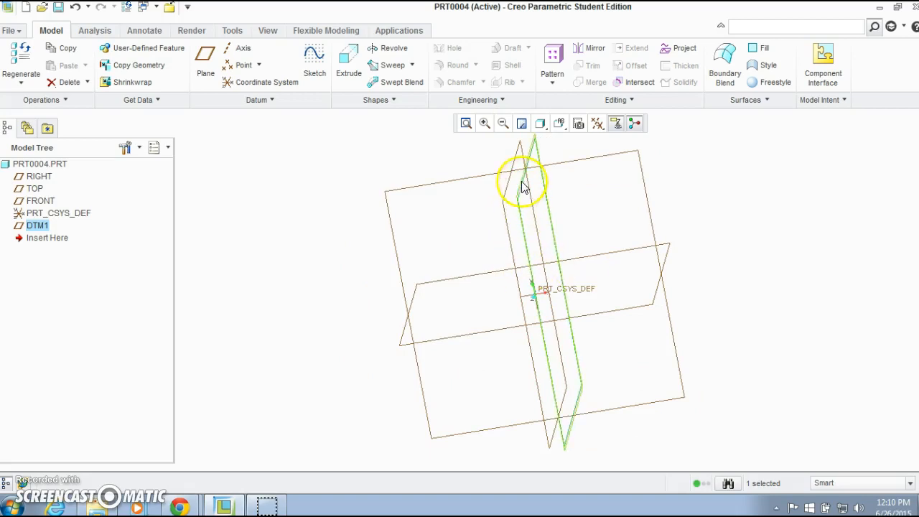
{"action": "left_click", "coordinate": [507, 199]}
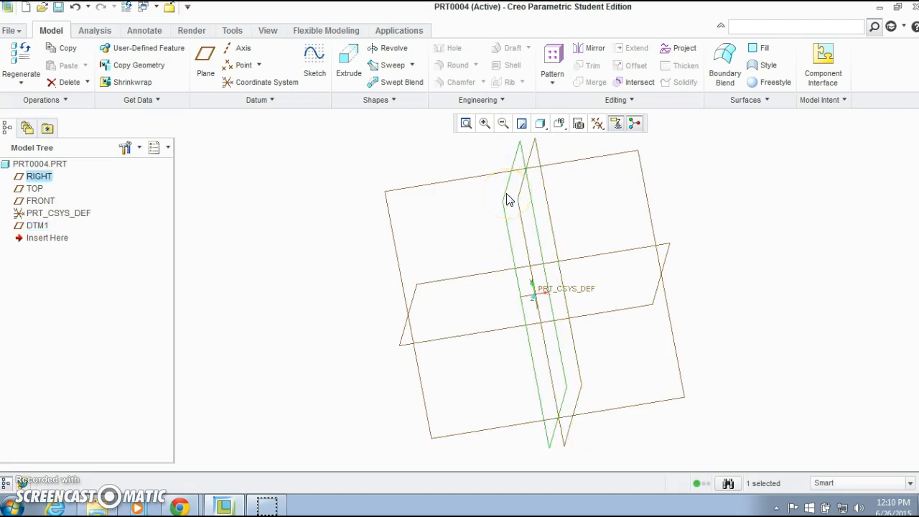
{"action": "left_click", "coordinate": [313, 58]}
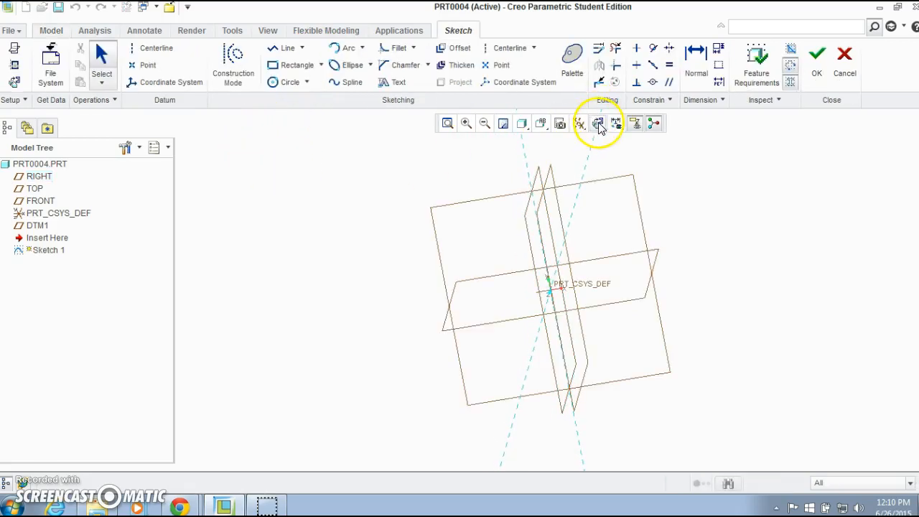
{"action": "left_click", "coordinate": [598, 123]}
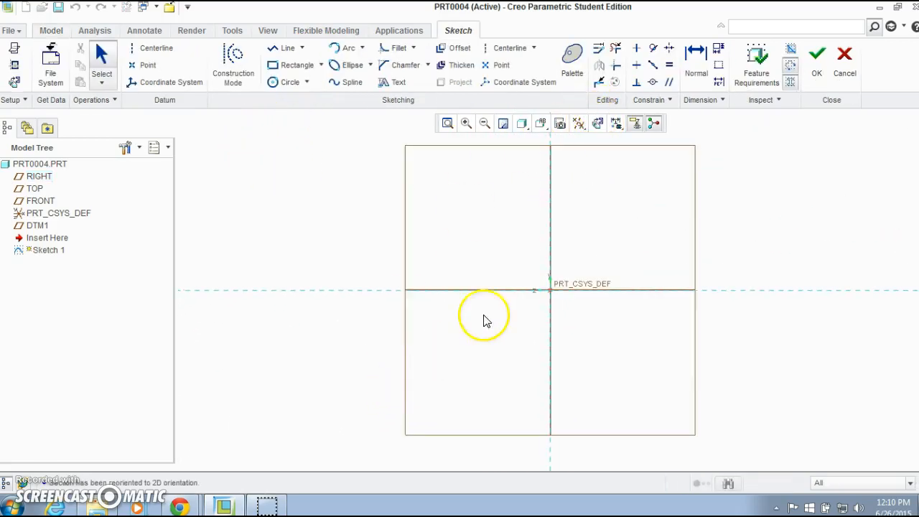
{"action": "left_click", "coordinate": [350, 84]}
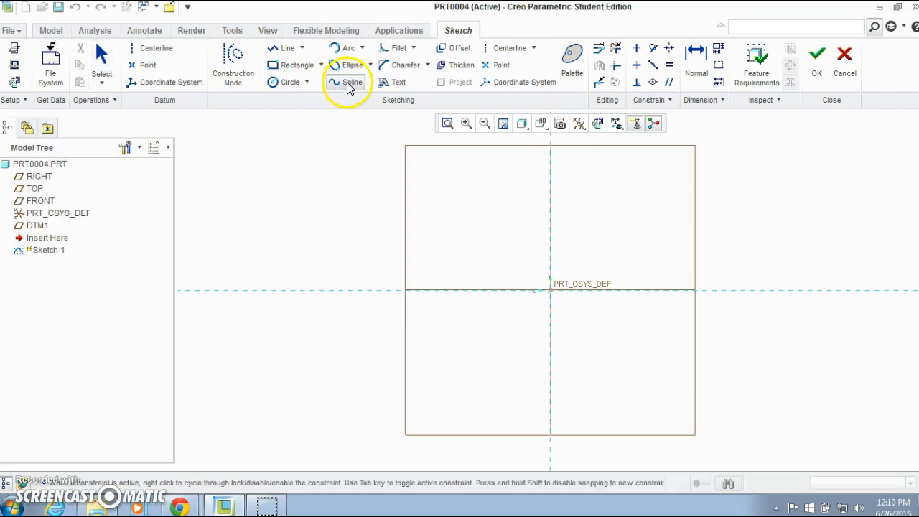
{"action": "left_click", "coordinate": [484, 291]}
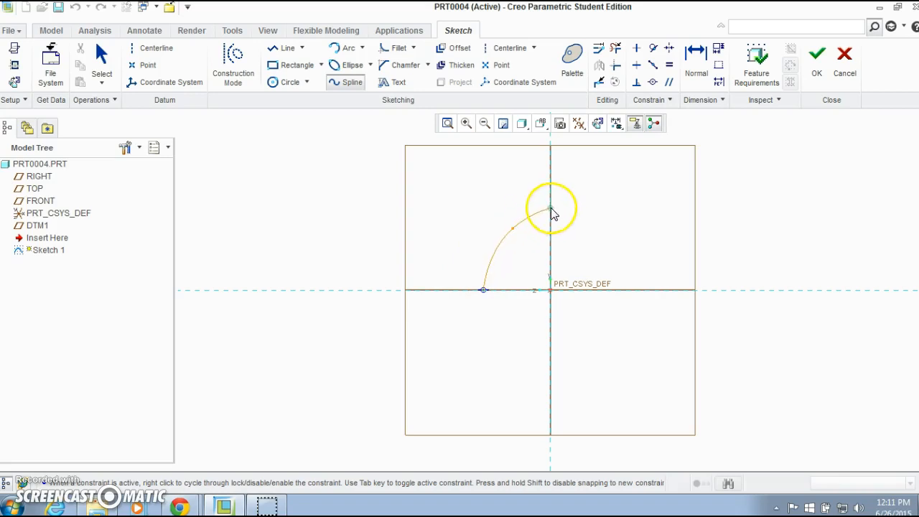
{"action": "left_click", "coordinate": [605, 230]}
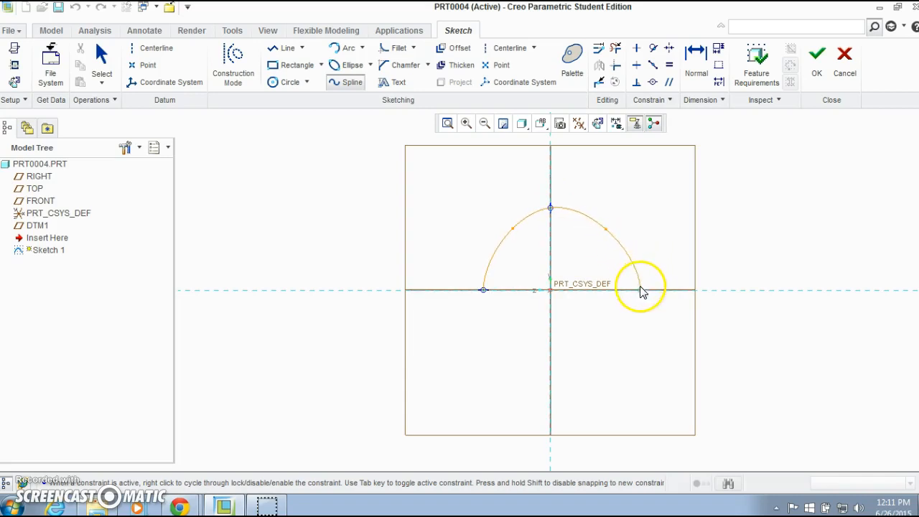
{"action": "left_click", "coordinate": [637, 290]}
{"action": "middle_click", "coordinate": [439, 352]}
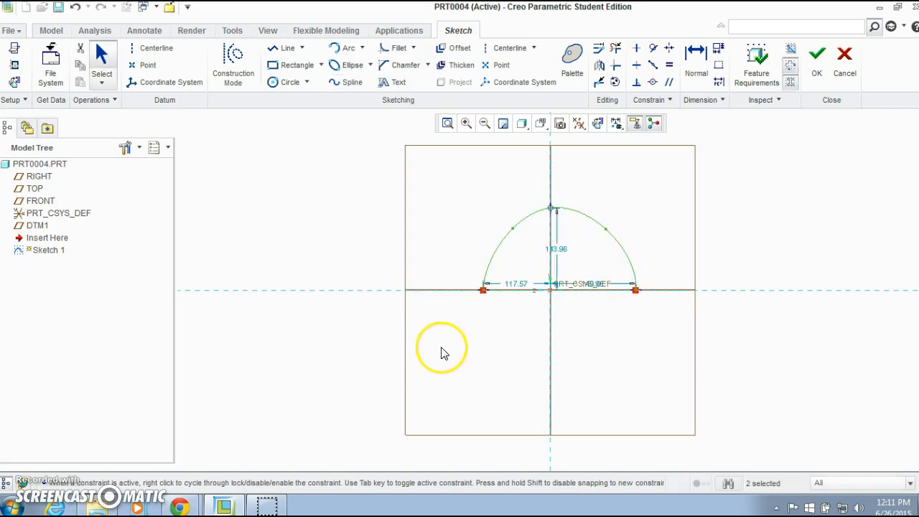
- Set both spline end distances from the vertical reference to 20 and the peak height to 35, and finish the sketch
{"action": "scroll", "coordinate": [495, 309], "scroll_direction": "down", "scroll_amount": 2}
{"action": "double_click", "coordinate": [521, 276]}
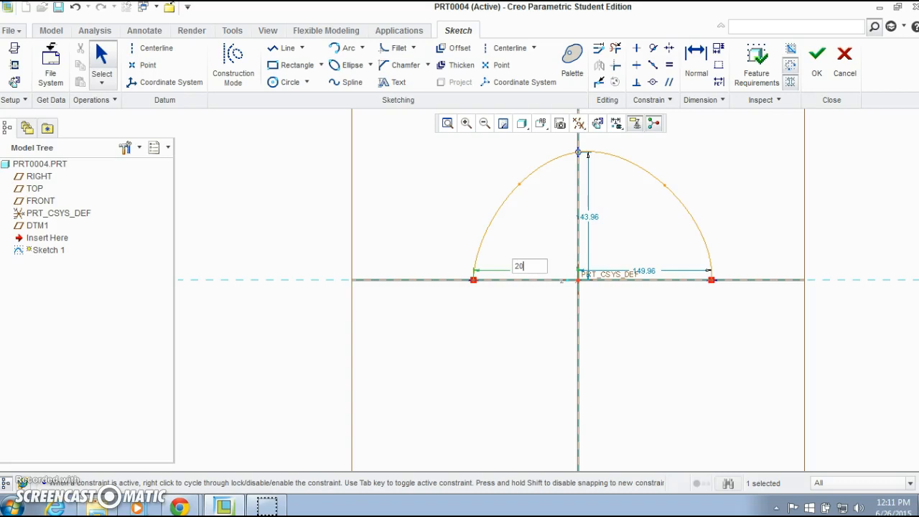
{"action": "type", "text": "20"}
{"action": "key", "text": "Return"}
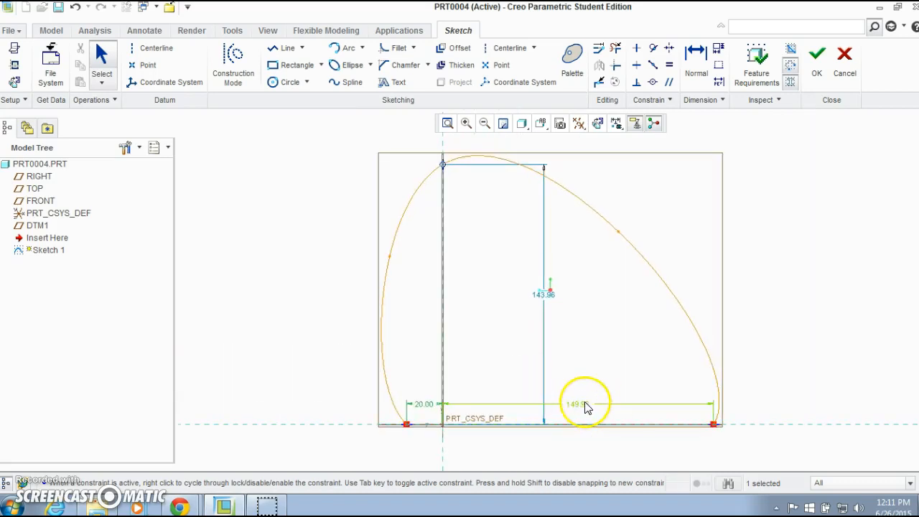
{"action": "double_click", "coordinate": [578, 404]}
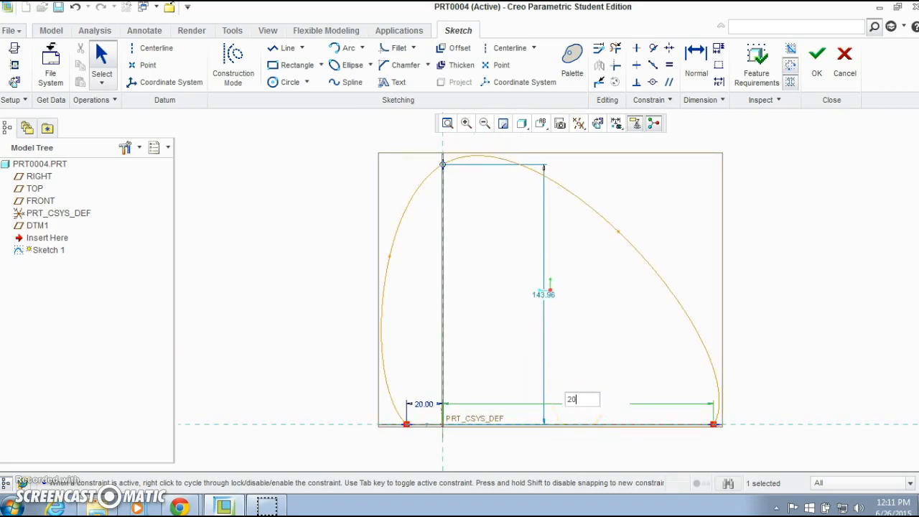
{"action": "type", "text": "20"}
{"action": "key", "text": "Return"}
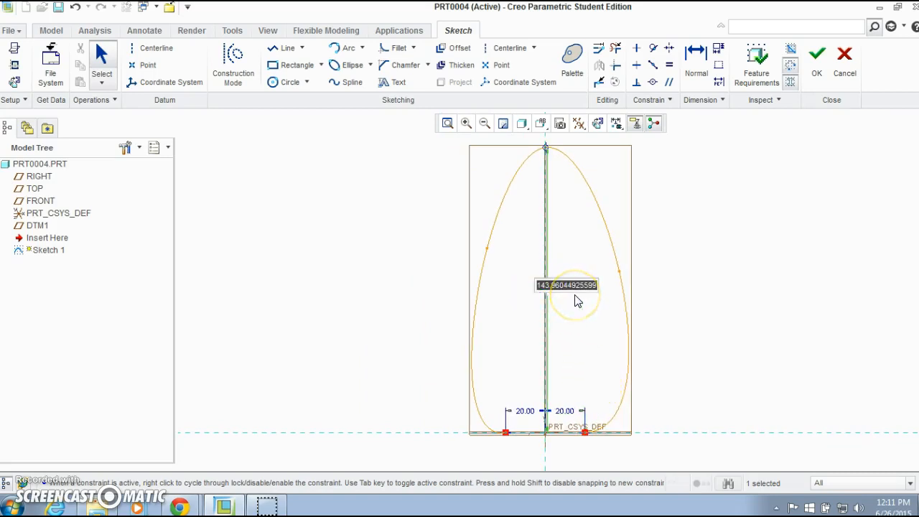
{"action": "type", "text": "35"}
{"action": "key", "text": "Return"}
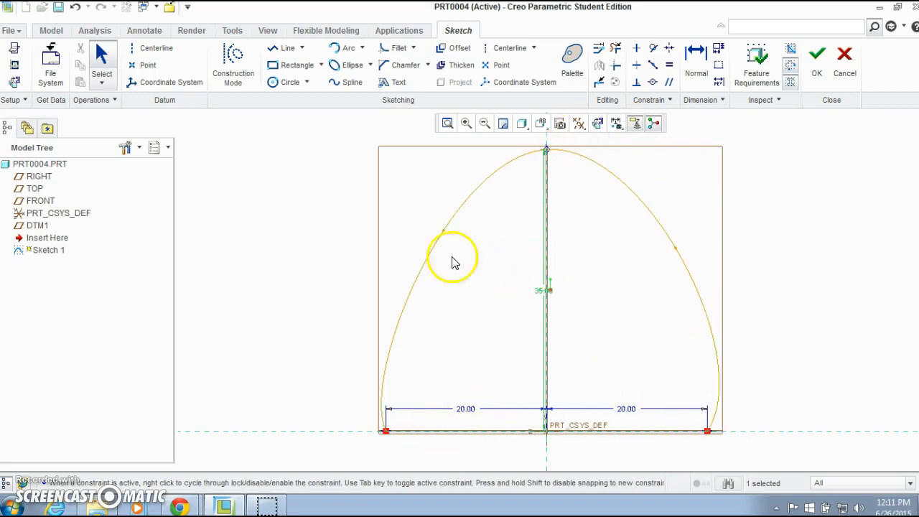
{"action": "left_click", "coordinate": [816, 64]}
- Sketch a flatter five-point arched spline on the offset plane DTM1, ends about 20 either side of the vertical reference, peak about 30 high
{"action": "scroll", "coordinate": [646, 297], "scroll_direction": "down", "scroll_amount": 2}
{"action": "mouse_move", "coordinate": [646, 298]}
{"action": "middle_mouse_down"}
{"action": "mouse_move", "coordinate": [610, 320]}
{"action": "mouse_move", "coordinate": [640, 294]}
{"action": "mouse_move", "coordinate": [650, 304]}
{"action": "middle_mouse_up"}
{"action": "mouse_move", "coordinate": [667, 370]}
{"action": "middle_mouse_down"}
{"action": "mouse_move", "coordinate": [705, 356]}
{"action": "mouse_move", "coordinate": [718, 372]}
{"action": "mouse_move", "coordinate": [660, 164]}
{"action": "middle_mouse_up"}
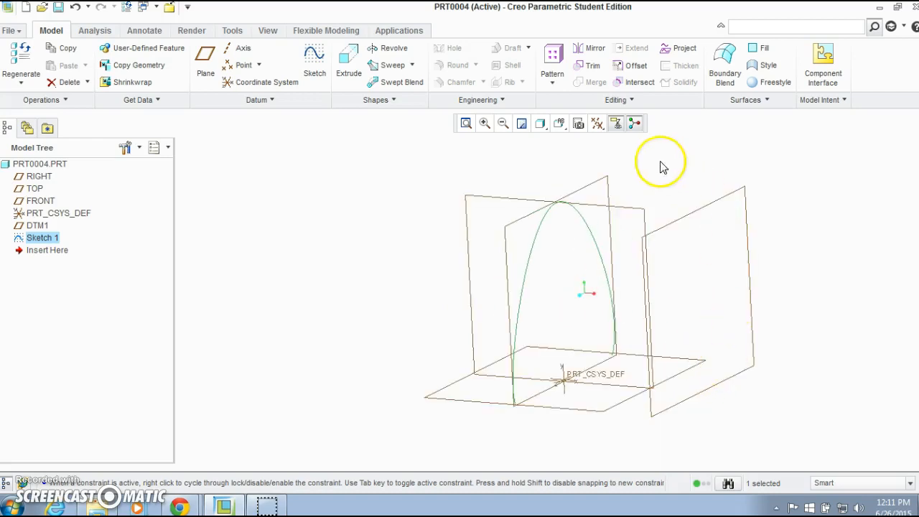
{"action": "left_click", "coordinate": [681, 227]}
{"action": "left_click", "coordinate": [320, 72]}
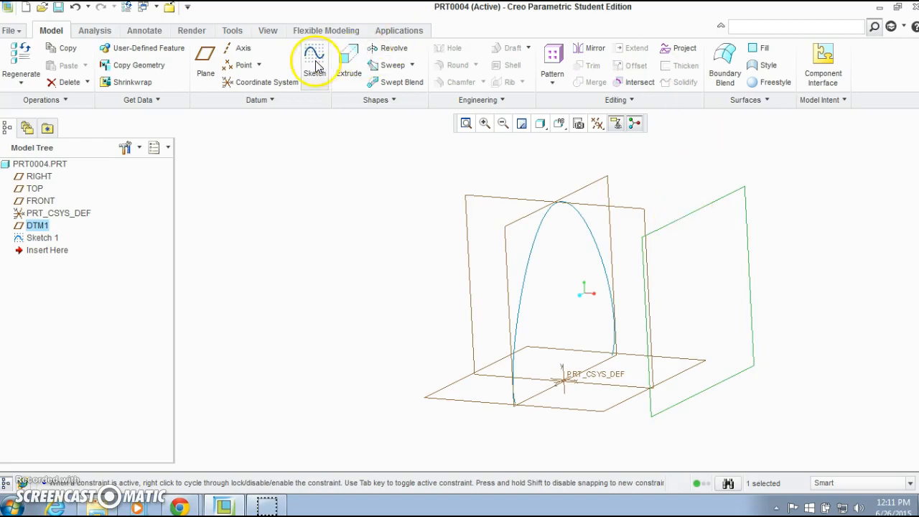
{"action": "left_click", "coordinate": [597, 123]}
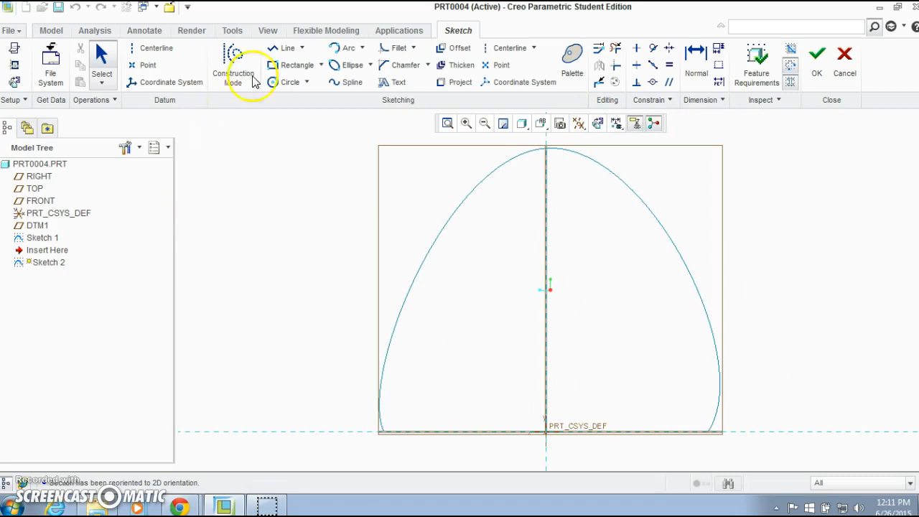
{"action": "left_click", "coordinate": [351, 81]}
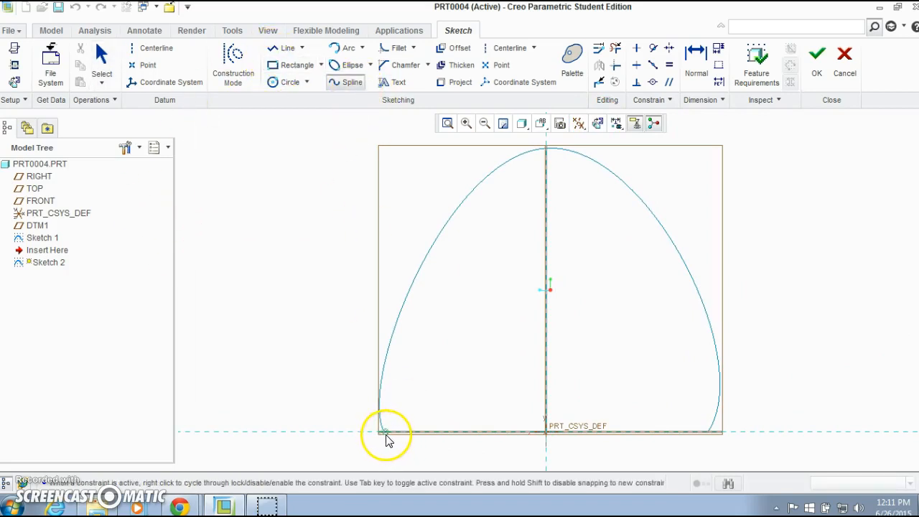
{"action": "left_click", "coordinate": [384, 431]}
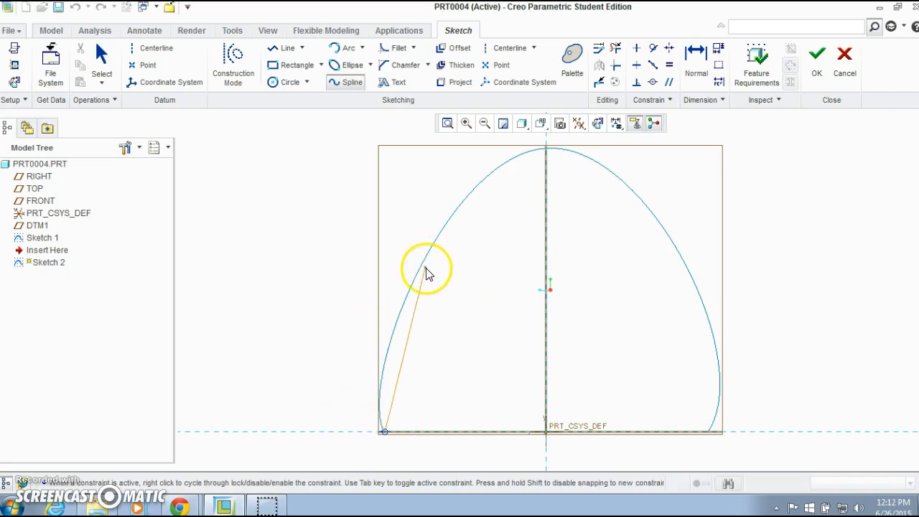
{"action": "left_click", "coordinate": [429, 222]}
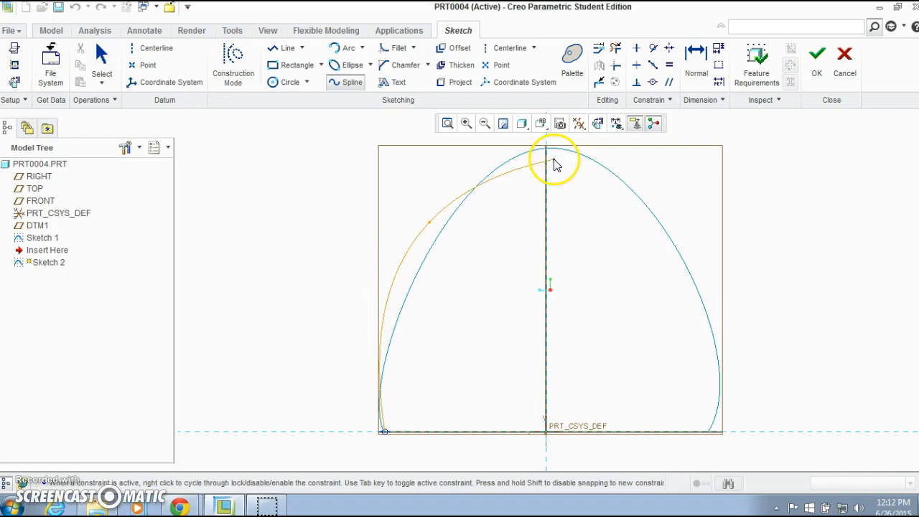
{"action": "left_click", "coordinate": [545, 189]}
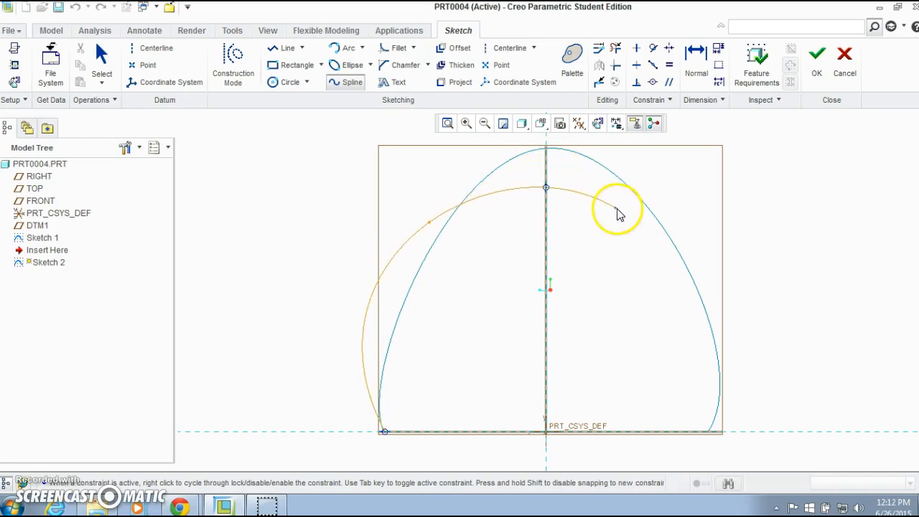
{"action": "left_click", "coordinate": [682, 227]}
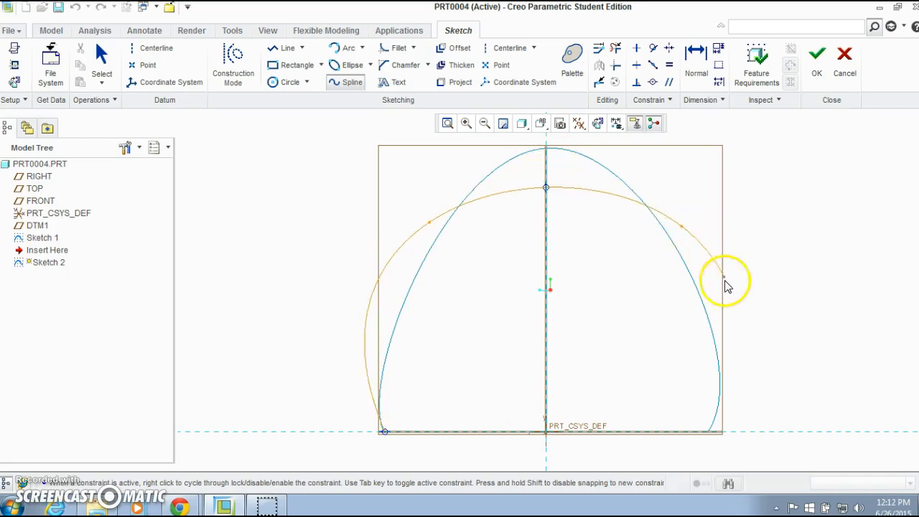
{"action": "middle_click", "coordinate": [707, 432]}
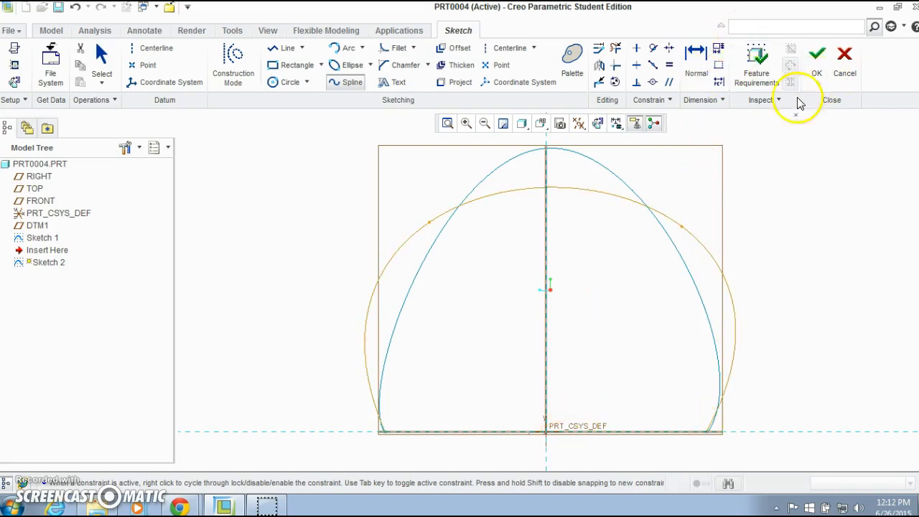
{"action": "middle_click", "coordinate": [689, 191]}
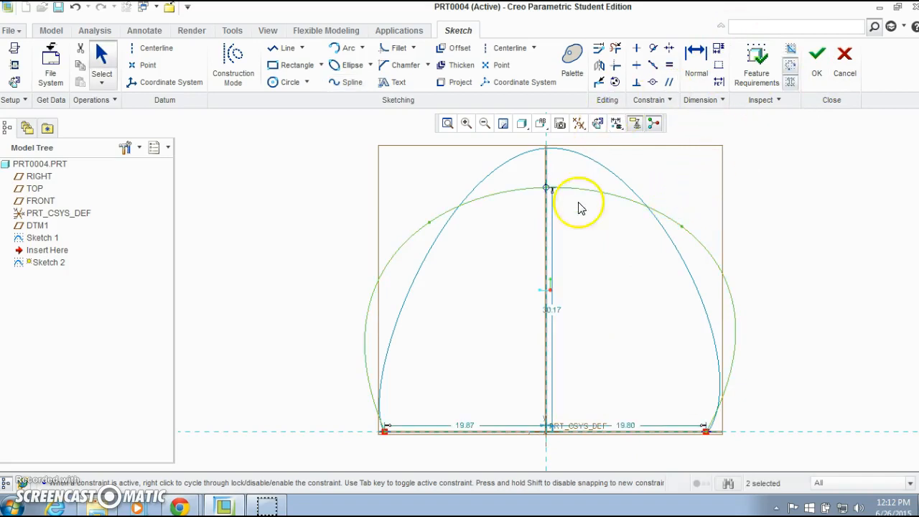
- Set the second spline's end distances to 20 on both sides and its peak height to 25, and finish the sketch
{"action": "left_click", "coordinate": [626, 429]}
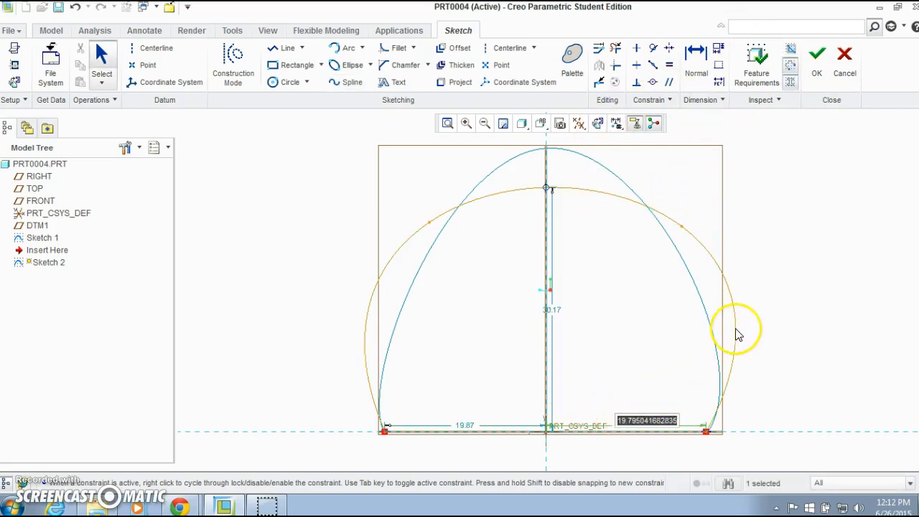
{"action": "left_click", "coordinate": [760, 418]}
{"action": "left_click", "coordinate": [466, 427]}
{"action": "type", "text": "20"}
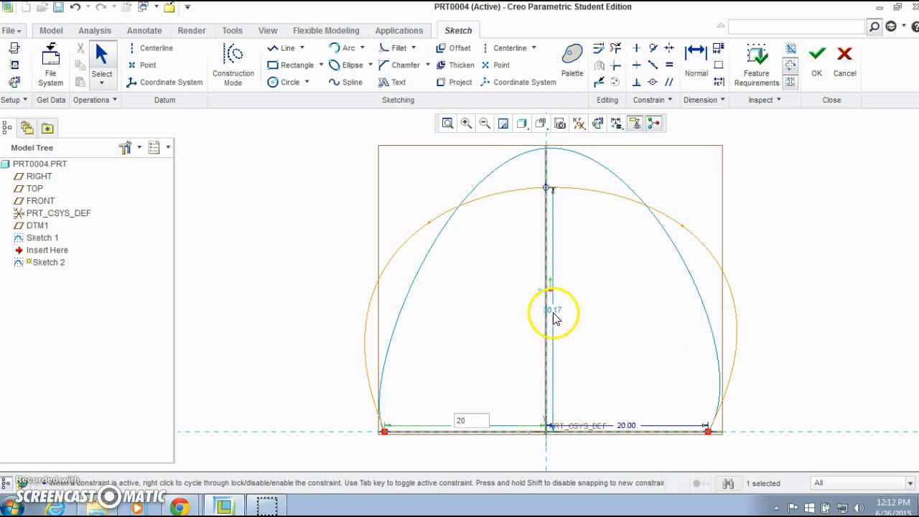
{"action": "key", "text": "Return"}
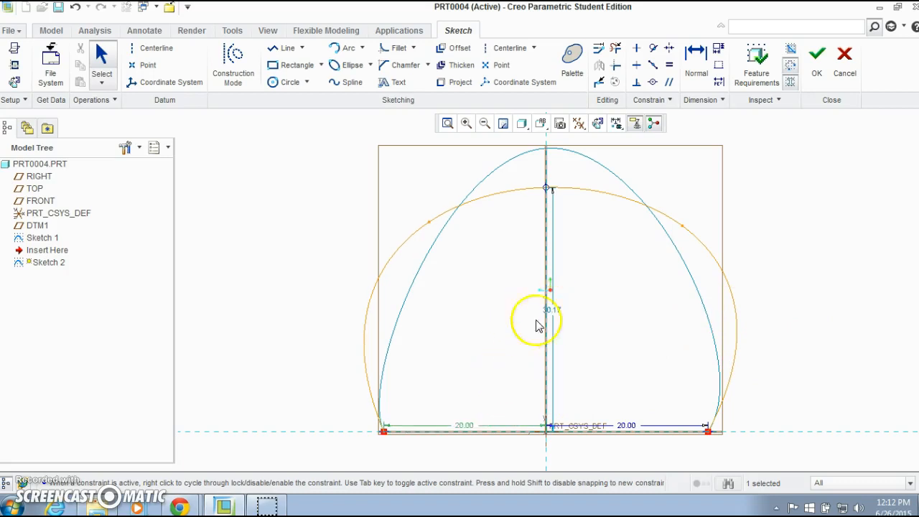
{"action": "double_click", "coordinate": [554, 312]}
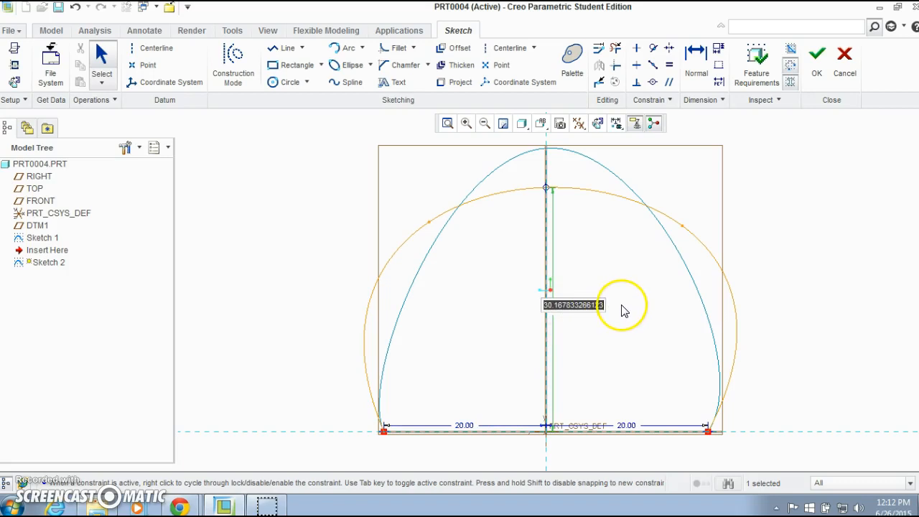
{"action": "type", "text": "25"}
{"action": "key", "text": "Return"}
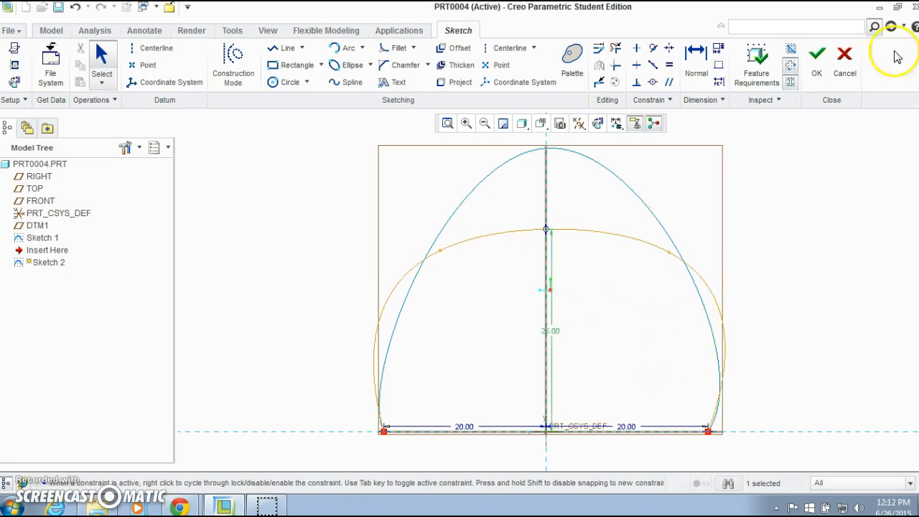
{"action": "left_click", "coordinate": [816, 69]}
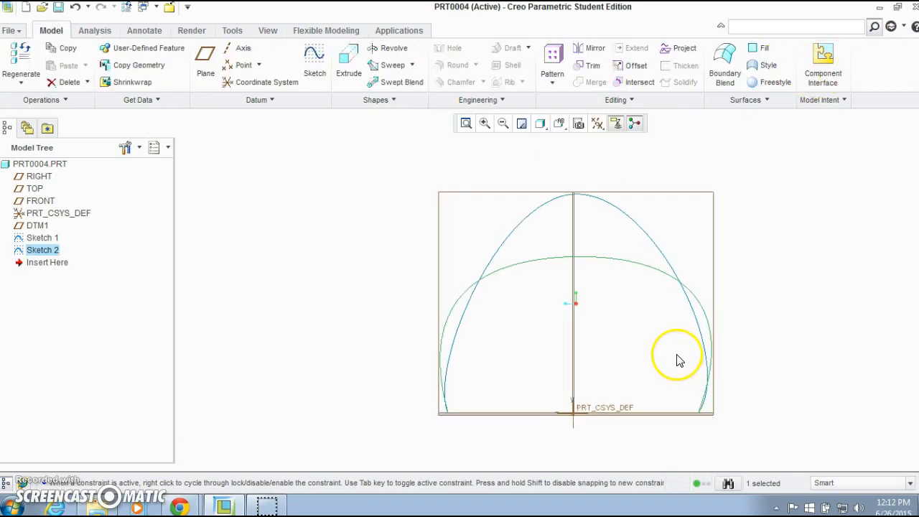
- Sketch two parallel vertical lines on the TOP plane joining the matching spline ends, about 30 long and about 20 either side of the vertical reference
{"action": "mouse_move", "coordinate": [675, 359]}
{"action": "middle_mouse_down"}
{"action": "mouse_move", "coordinate": [663, 359]}
{"action": "mouse_move", "coordinate": [650, 337]}
{"action": "mouse_move", "coordinate": [657, 319]}
{"action": "mouse_move", "coordinate": [648, 315]}
{"action": "mouse_move", "coordinate": [665, 310]}
{"action": "mouse_move", "coordinate": [659, 242]}
{"action": "middle_mouse_up"}
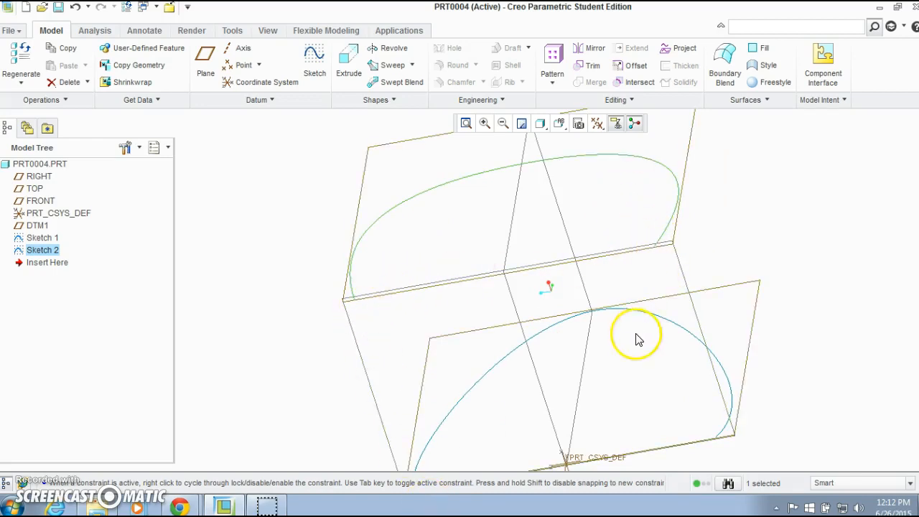
{"action": "left_click", "coordinate": [681, 266]}
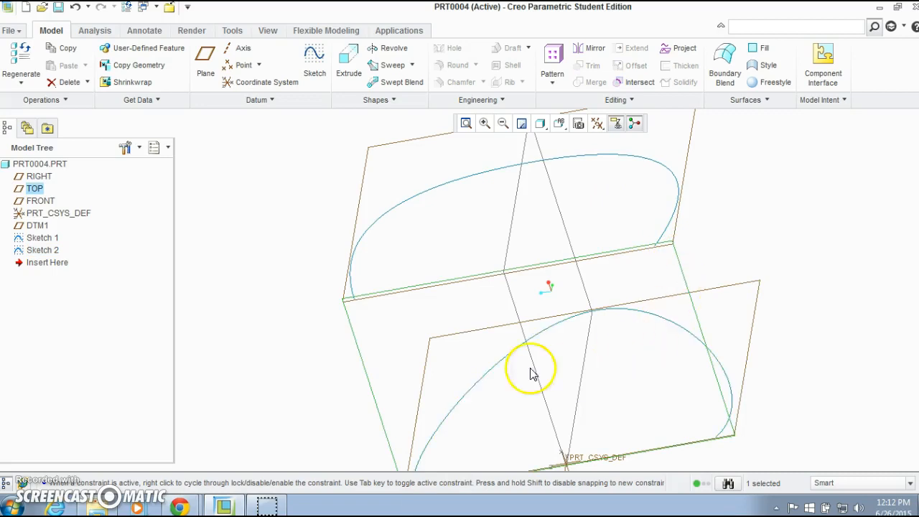
{"action": "left_click", "coordinate": [314, 56]}
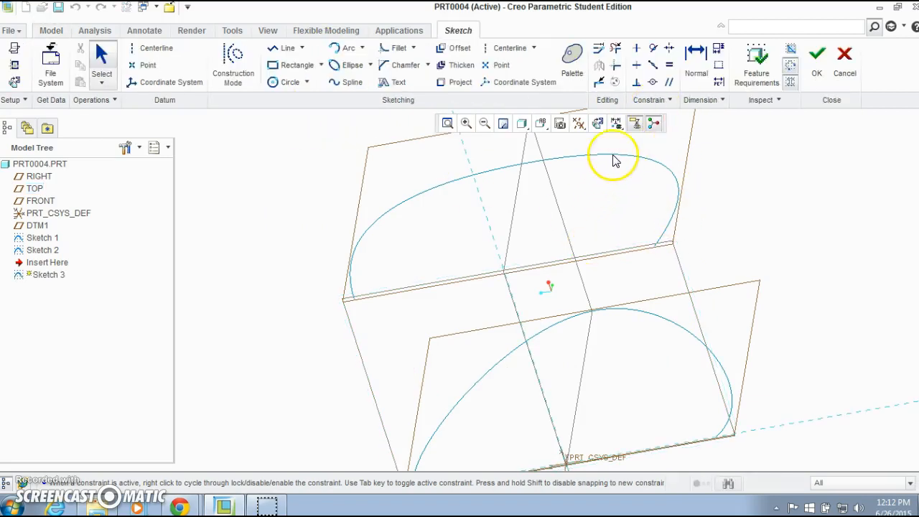
{"action": "left_click", "coordinate": [599, 125]}
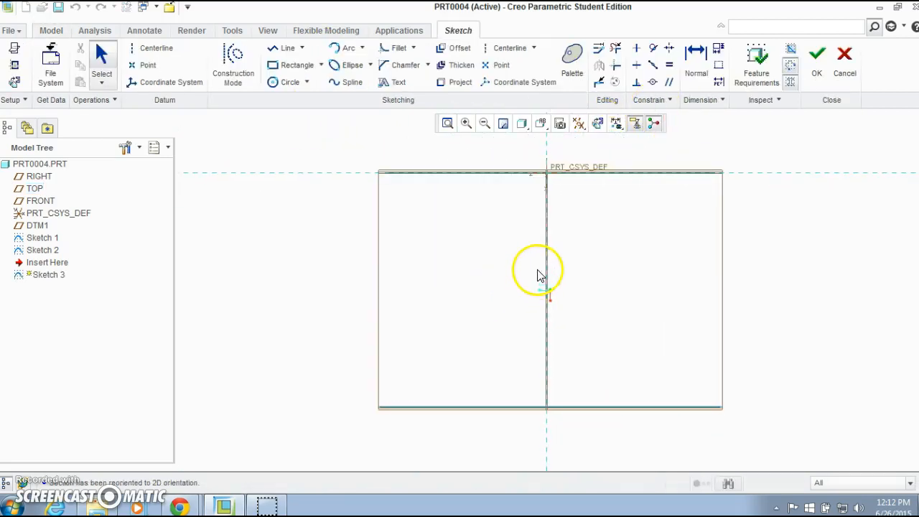
{"action": "left_click", "coordinate": [287, 49]}
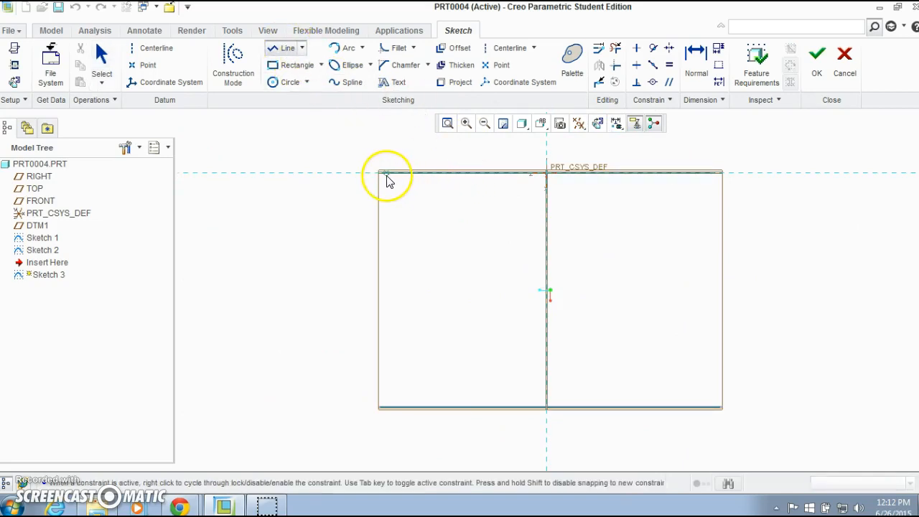
{"action": "middle_click_drag", "start_coordinate": [408, 207], "coordinate": [407, 206]}
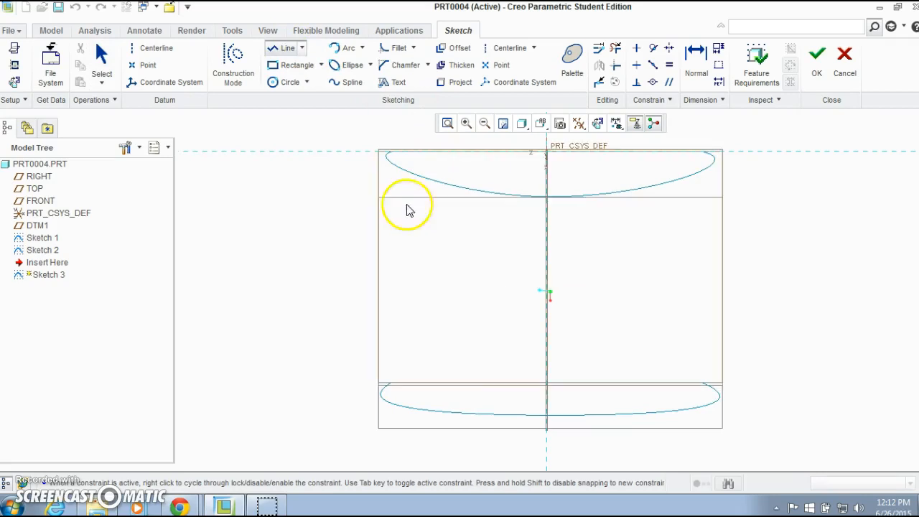
{"action": "left_click", "coordinate": [392, 154]}
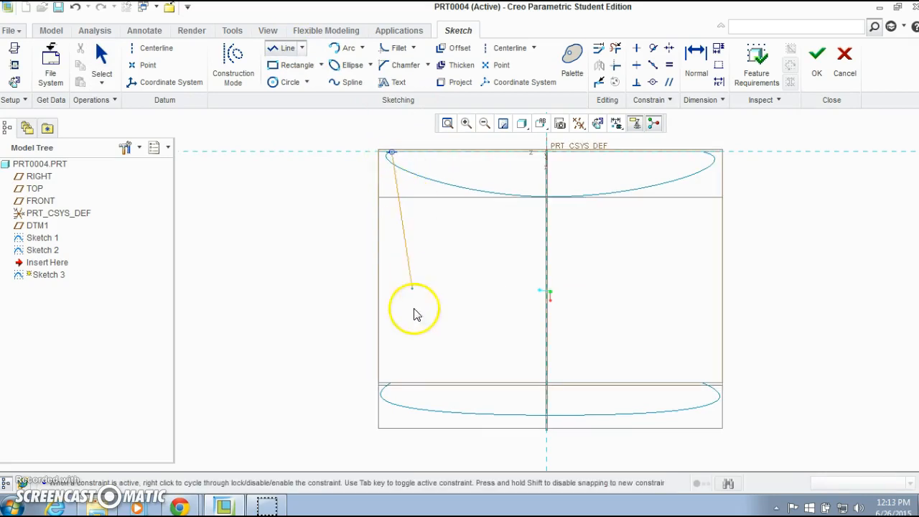
{"action": "left_click", "coordinate": [392, 384]}
{"action": "middle_click", "coordinate": [509, 330]}
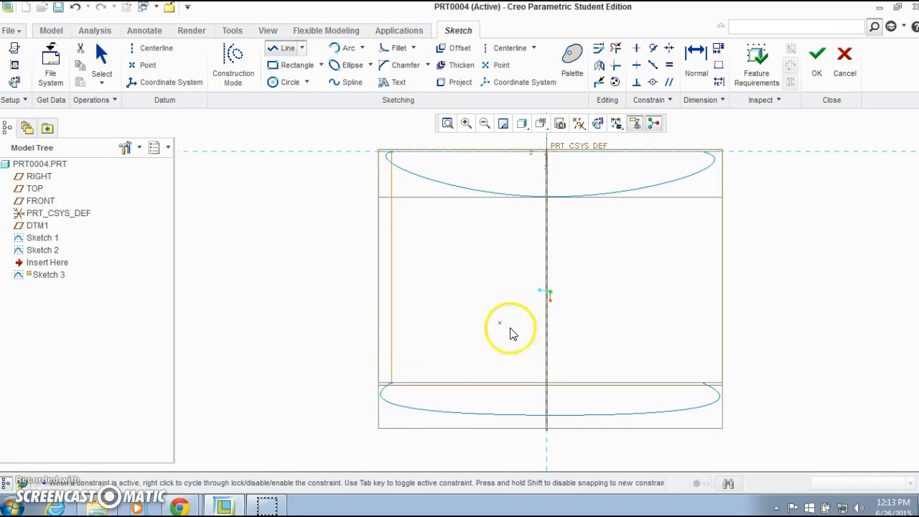
{"action": "left_click", "coordinate": [705, 153]}
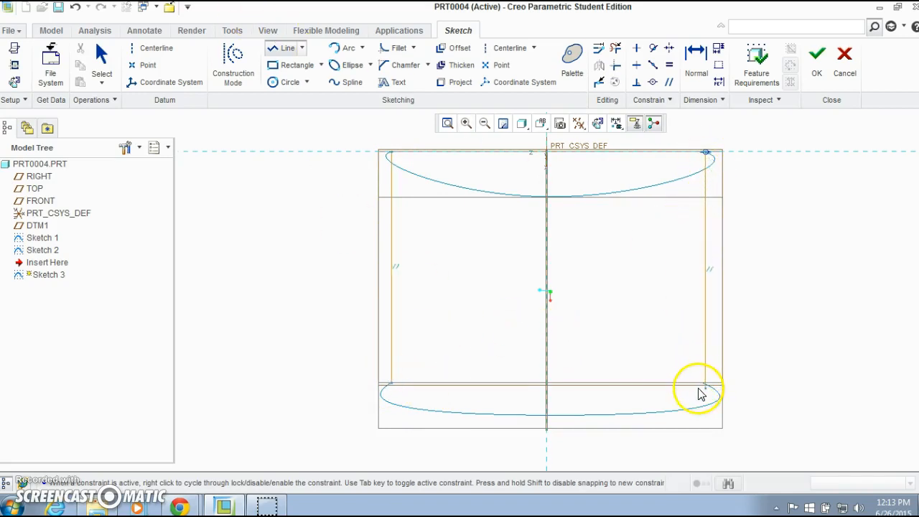
{"action": "left_click", "coordinate": [706, 384]}
{"action": "middle_click", "coordinate": [541, 406]}
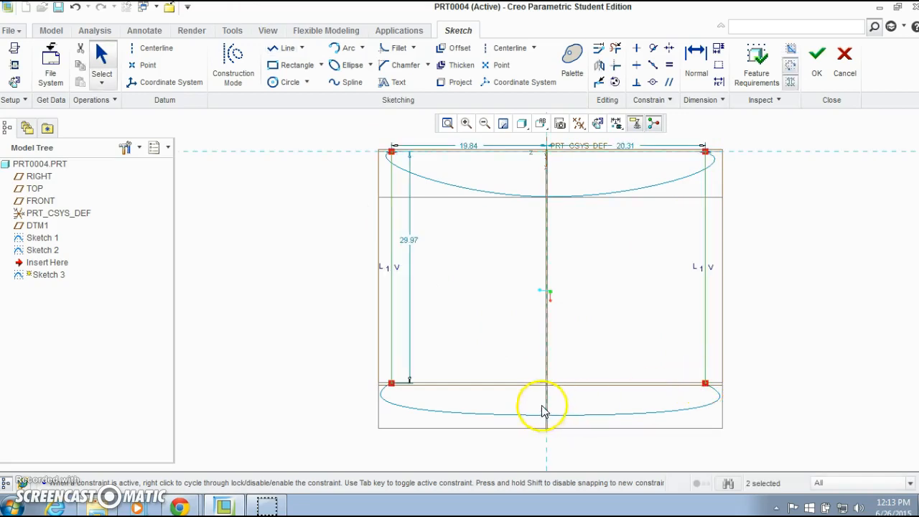
- Dimension the spacing between the two vertical lines and set it to 40
{"action": "mouse_move", "coordinate": [488, 252]}
{"action": "middle_mouse_down", "text": "shift"}
{"action": "mouse_move", "coordinate": [480, 385]}
{"action": "mouse_move", "coordinate": [492, 388]}
{"action": "mouse_move", "coordinate": [507, 313]}
{"action": "middle_mouse_up", "text": "shift"}
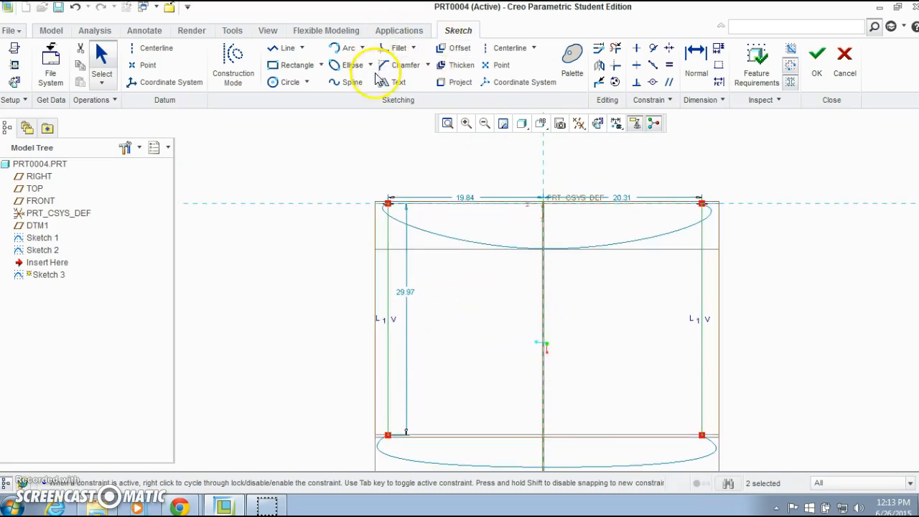
{"action": "left_click", "coordinate": [693, 59]}
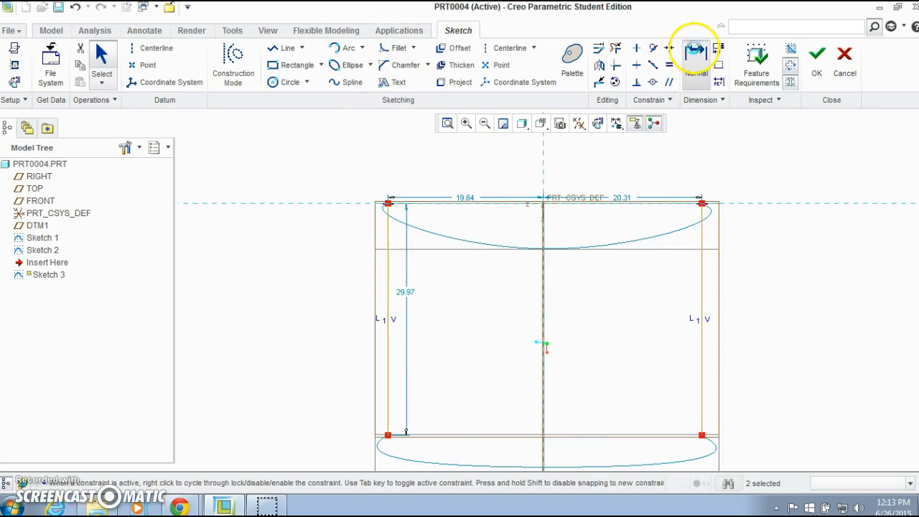
{"action": "left_click", "coordinate": [387, 272]}
{"action": "left_click", "coordinate": [703, 285]}
{"action": "middle_click", "coordinate": [559, 330]}
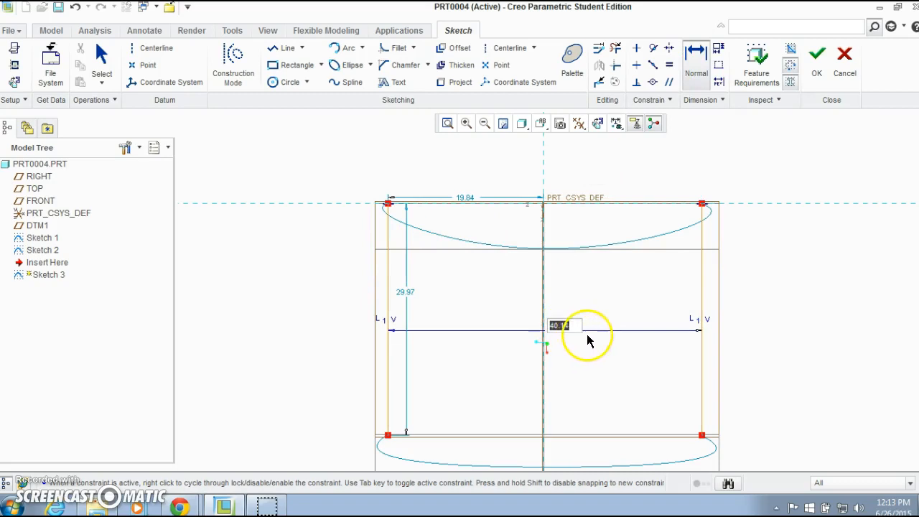
{"action": "key", "text": "Return"}
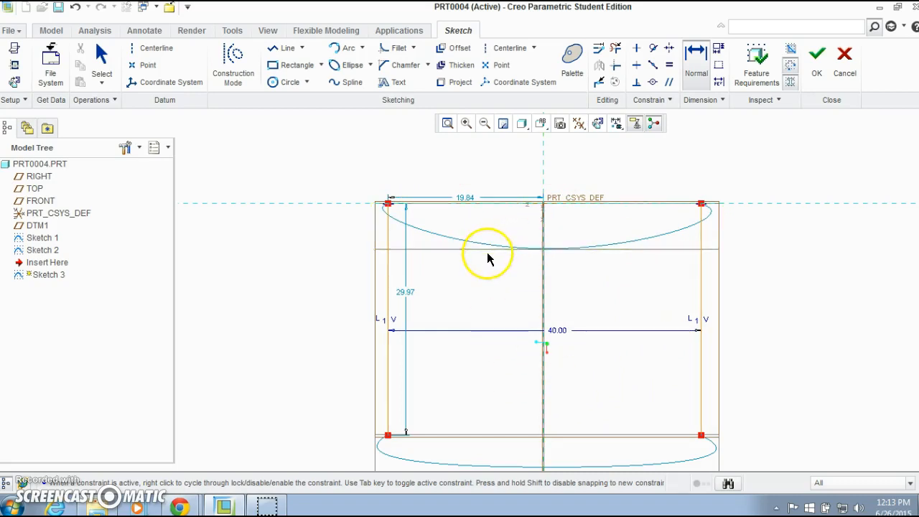
- Dimension one vertical line from the vertical reference and set the distance to 20
{"action": "left_click", "coordinate": [695, 56]}
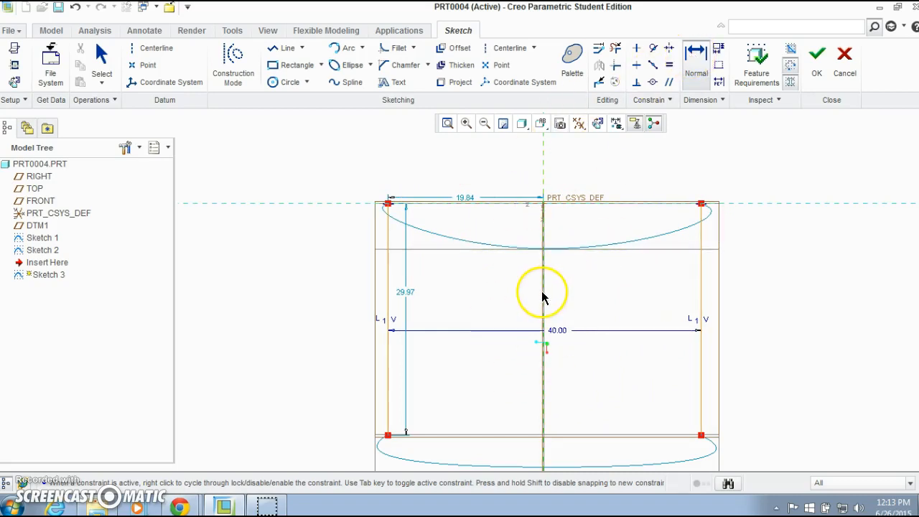
{"action": "left_click", "coordinate": [389, 297]}
{"action": "middle_click", "coordinate": [464, 308]}
{"action": "type", "text": "20"}
{"action": "key", "text": "Return"}
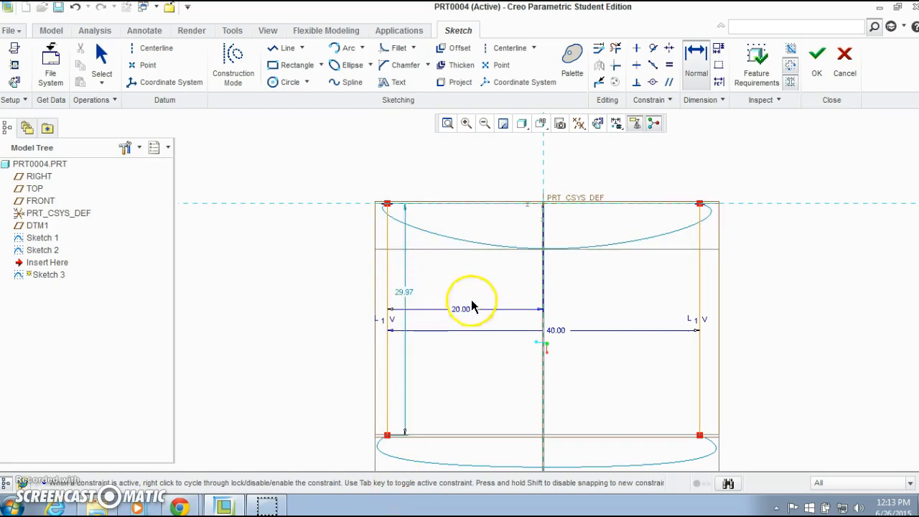
- Examine closely whether the endpoints of both lines meet the ends of the two arched splines
{"action": "scroll", "coordinate": [409, 247], "scroll_direction": "down", "scroll_amount": 3}
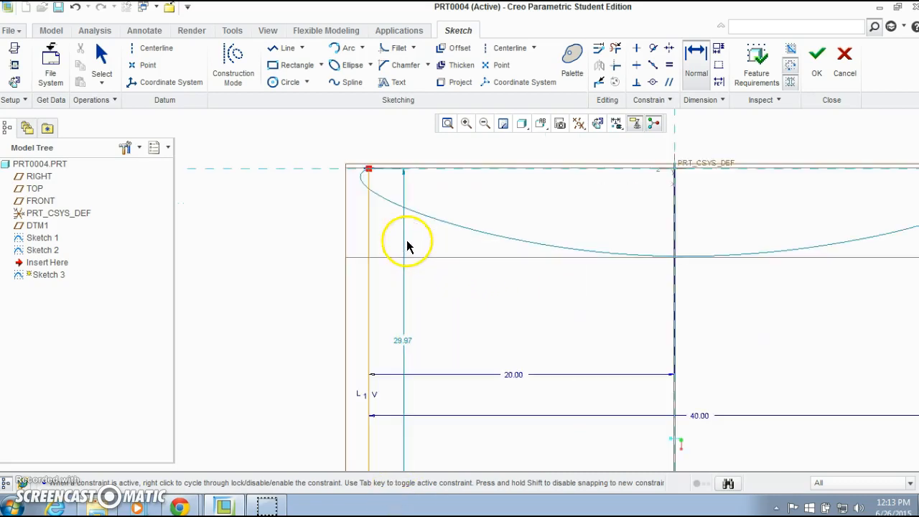
{"action": "left_click_drag", "start_coordinate": [391, 185], "coordinate": [400, 380]}
{"action": "scroll", "coordinate": [400, 314], "scroll_direction": "down", "scroll_amount": 5}
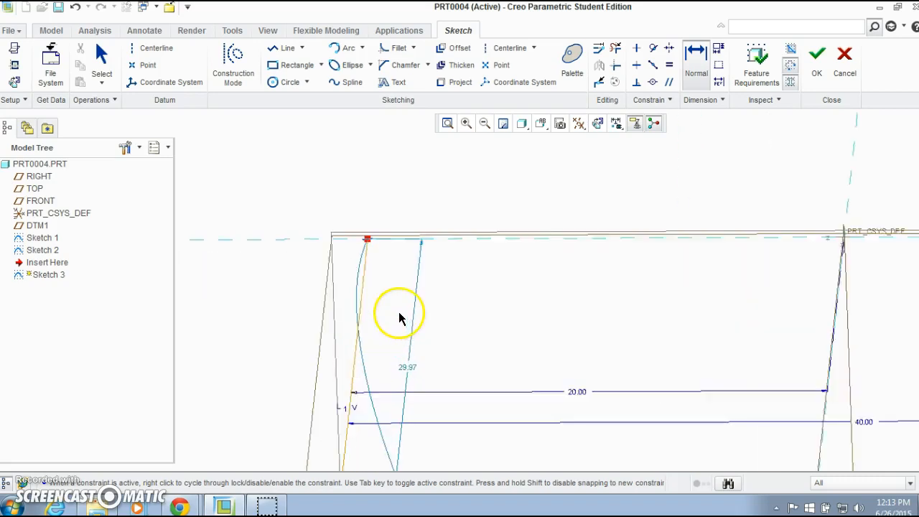
{"action": "middle_click_drag", "start_coordinate": [352, 177], "coordinate": [400, 313], "text": "shift"}
{"action": "scroll", "coordinate": [400, 287], "scroll_direction": "down", "scroll_amount": 6}
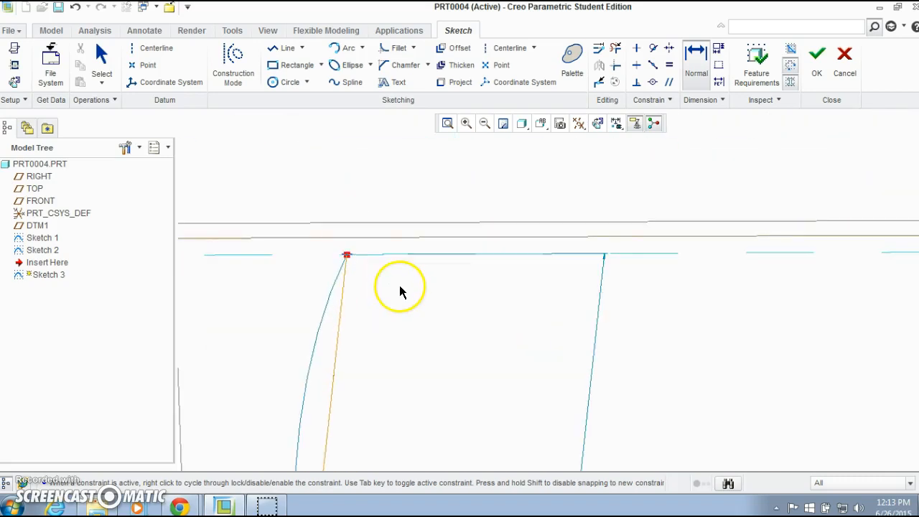
{"action": "mouse_move", "coordinate": [362, 270]}
{"action": "middle_mouse_down", "text": "shift"}
{"action": "mouse_move", "coordinate": [584, 345]}
{"action": "mouse_move", "coordinate": [553, 335]}
{"action": "middle_mouse_up", "text": "shift"}
{"action": "scroll", "coordinate": [553, 333], "scroll_direction": "down", "scroll_amount": 4}
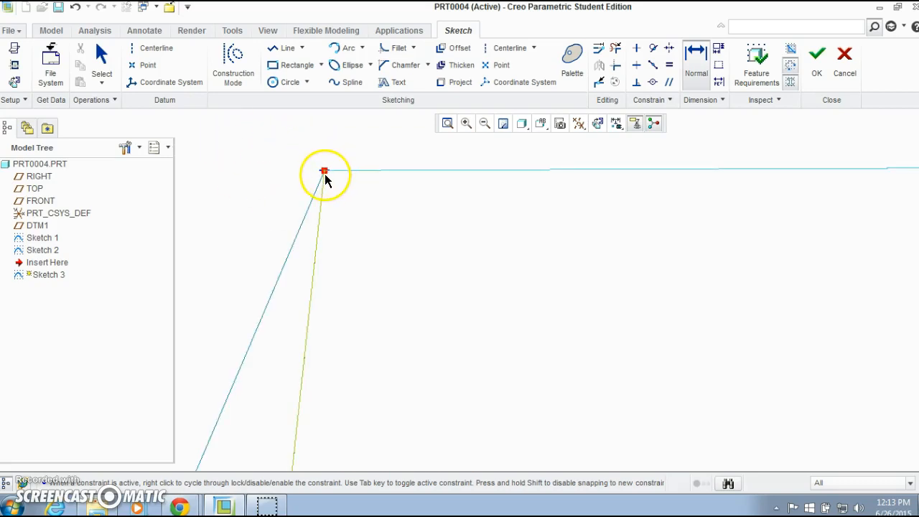
{"action": "scroll", "coordinate": [432, 228], "scroll_direction": "up", "scroll_amount": 10}
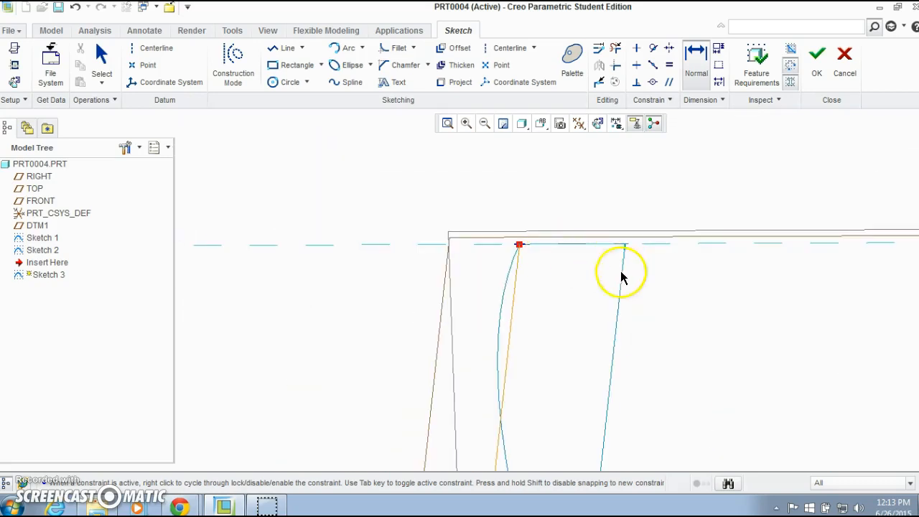
{"action": "mouse_move", "coordinate": [800, 317]}
{"action": "middle_mouse_down", "text": "shift"}
{"action": "mouse_move", "coordinate": [390, 285]}
{"action": "mouse_move", "coordinate": [229, 292]}
{"action": "middle_mouse_up", "text": "shift"}
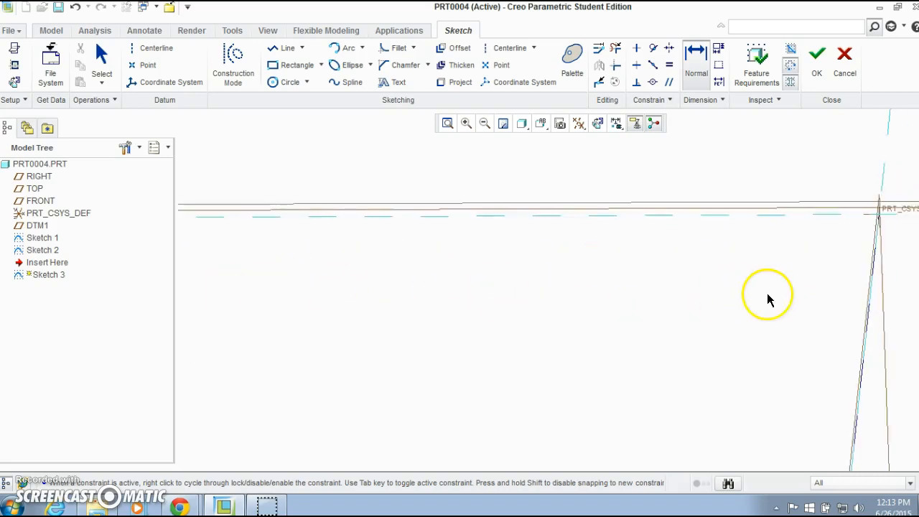
{"action": "middle_click_drag", "start_coordinate": [768, 294], "coordinate": [410, 254], "text": "shift"}
{"action": "scroll", "coordinate": [581, 250], "scroll_direction": "up", "scroll_amount": 6}
{"action": "middle_click_drag", "start_coordinate": [636, 247], "coordinate": [345, 255], "text": "shift"}
{"action": "scroll", "coordinate": [351, 257], "scroll_direction": "down", "scroll_amount": 8}
{"action": "scroll", "coordinate": [775, 211], "scroll_direction": "up", "scroll_amount": 5}
{"action": "scroll", "coordinate": [550, 323], "scroll_direction": "up", "scroll_amount": 4}
{"action": "middle_click_drag", "start_coordinate": [483, 396], "coordinate": [560, 287], "text": "shift"}
{"action": "mouse_move", "coordinate": [567, 406]}
{"action": "middle_mouse_down"}
{"action": "mouse_move", "coordinate": [566, 317]}
{"action": "mouse_move", "coordinate": [567, 463]}
{"action": "mouse_move", "coordinate": [595, 297]}
{"action": "mouse_move", "coordinate": [427, 349]}
{"action": "middle_mouse_up"}
{"action": "scroll", "coordinate": [426, 349], "scroll_direction": "down", "scroll_amount": 6}
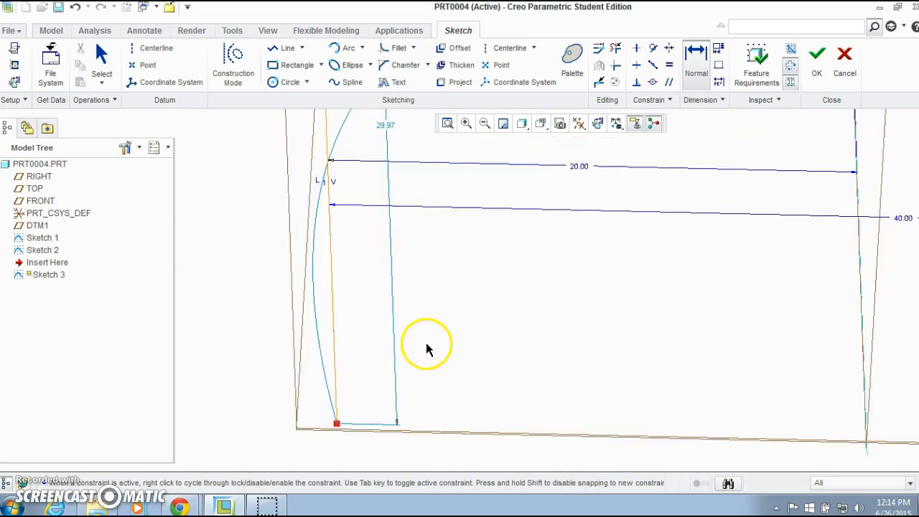
{"action": "scroll", "coordinate": [728, 324], "scroll_direction": "up", "scroll_amount": 4}
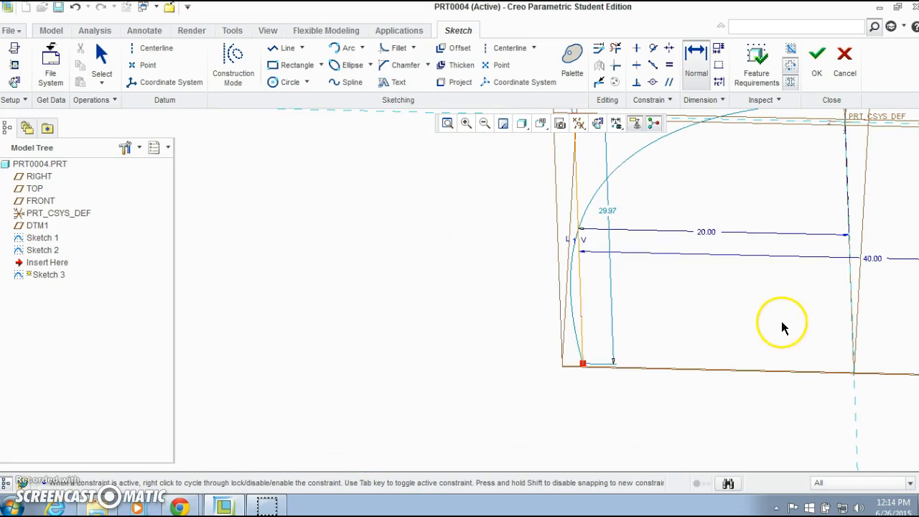
{"action": "mouse_move", "coordinate": [727, 313]}
{"action": "middle_mouse_down"}
{"action": "mouse_move", "coordinate": [387, 314]}
{"action": "mouse_move", "coordinate": [433, 341]}
{"action": "middle_mouse_up"}
{"action": "scroll", "coordinate": [826, 378], "scroll_direction": "down", "scroll_amount": 3}
{"action": "scroll", "coordinate": [825, 375], "scroll_direction": "down", "scroll_amount": 5}
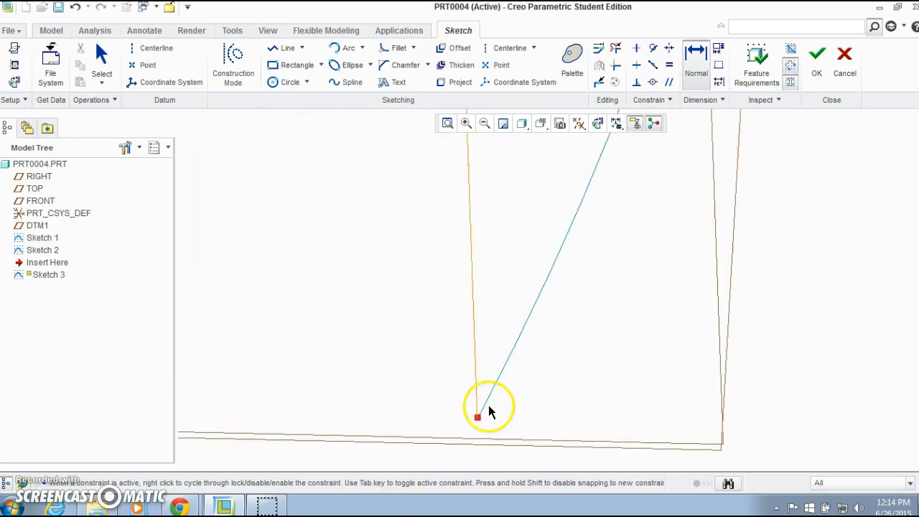
- Try to apply a coincident constraint to the line at the flatter spline's end, and finish the sketch
{"action": "left_click", "coordinate": [653, 83]}
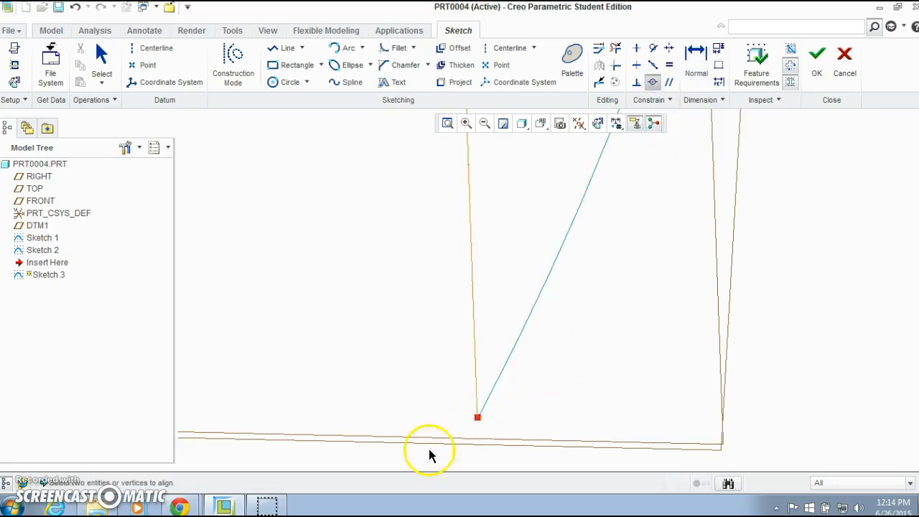
{"action": "left_click", "coordinate": [474, 377]}
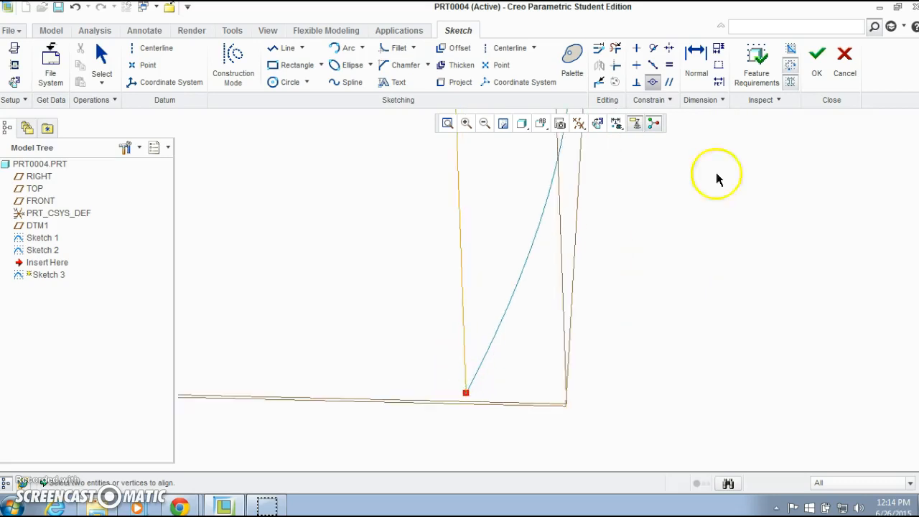
{"action": "left_click", "coordinate": [816, 55]}
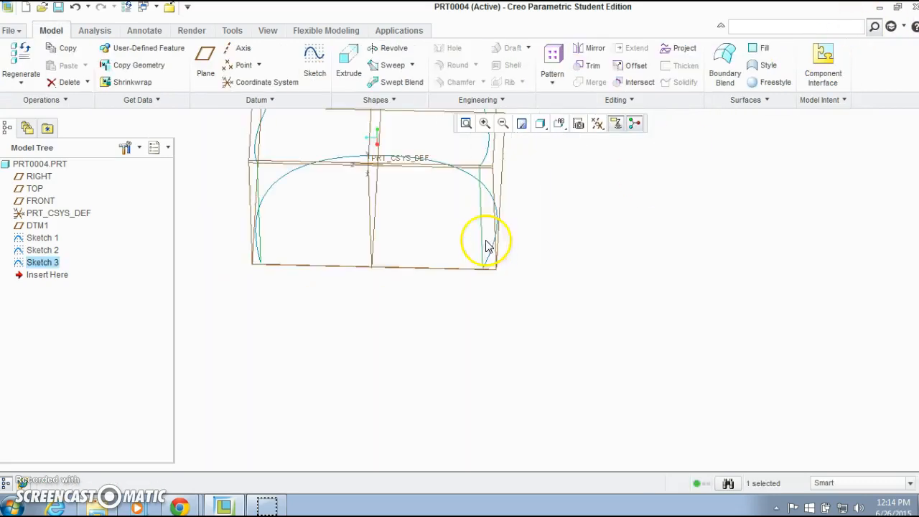
- Start a Style feature and create a surface using the two arched spline curves as its primary chains
{"action": "mouse_move", "coordinate": [390, 221]}
{"action": "middle_mouse_down"}
{"action": "mouse_move", "coordinate": [400, 216]}
{"action": "mouse_move", "coordinate": [481, 353]}
{"action": "mouse_move", "coordinate": [487, 331]}
{"action": "mouse_move", "coordinate": [477, 334]}
{"action": "middle_mouse_up"}
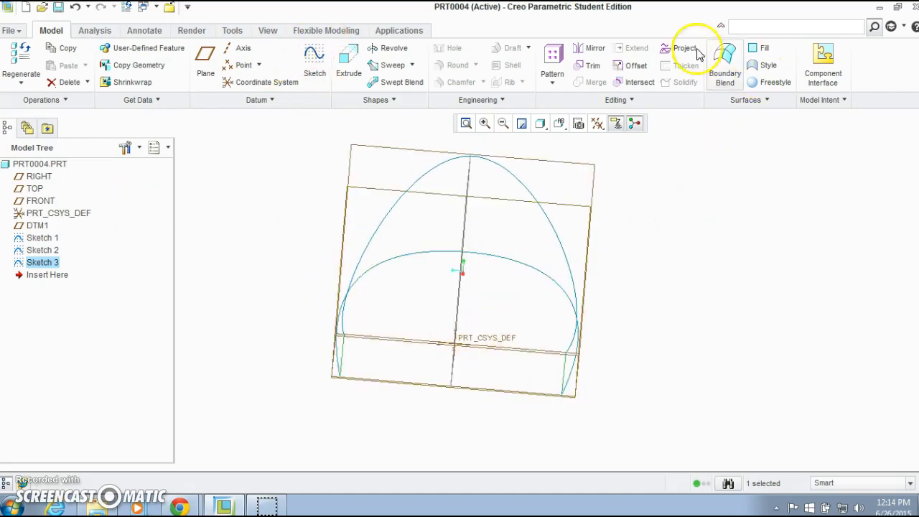
{"action": "left_click", "coordinate": [769, 67]}
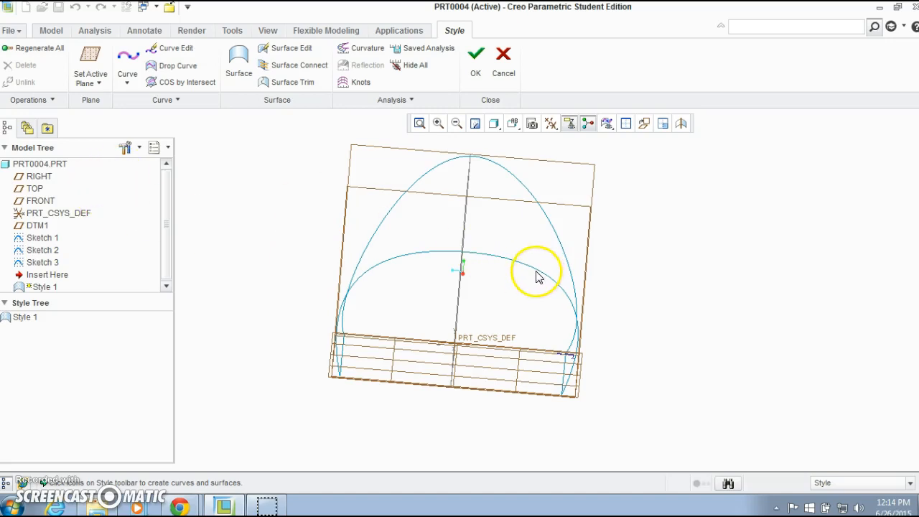
{"action": "scroll", "coordinate": [425, 307], "scroll_direction": "down", "scroll_amount": 3}
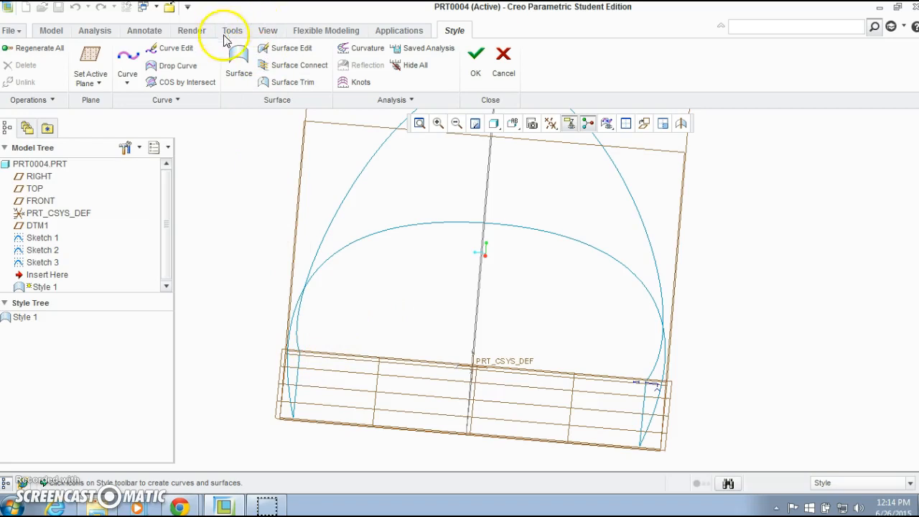
{"action": "left_click", "coordinate": [239, 58]}
{"action": "left_click", "coordinate": [385, 229]}
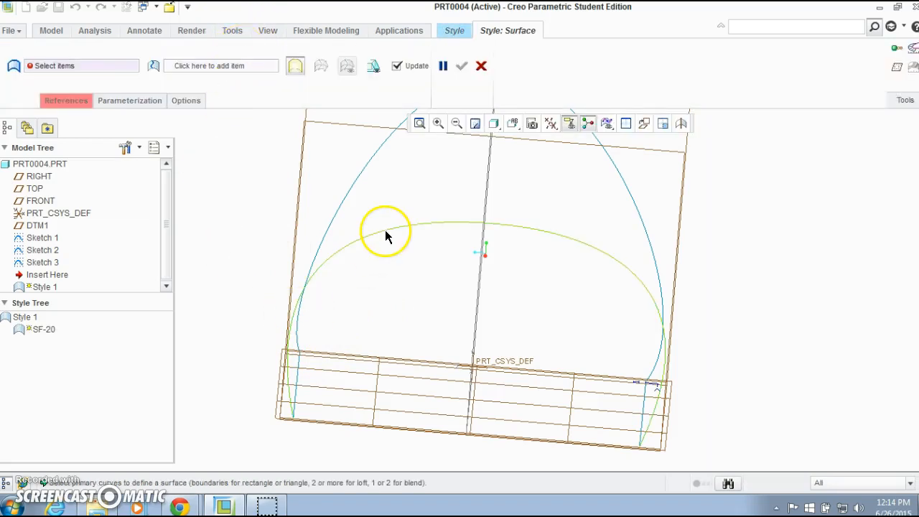
{"action": "left_click", "coordinate": [385, 230]}
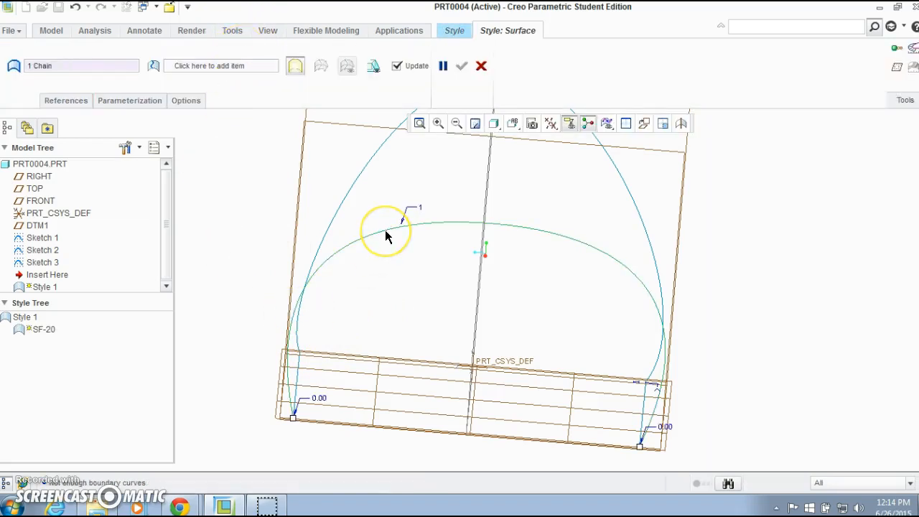
{"action": "left_click", "coordinate": [382, 151], "text": "ctrl"}
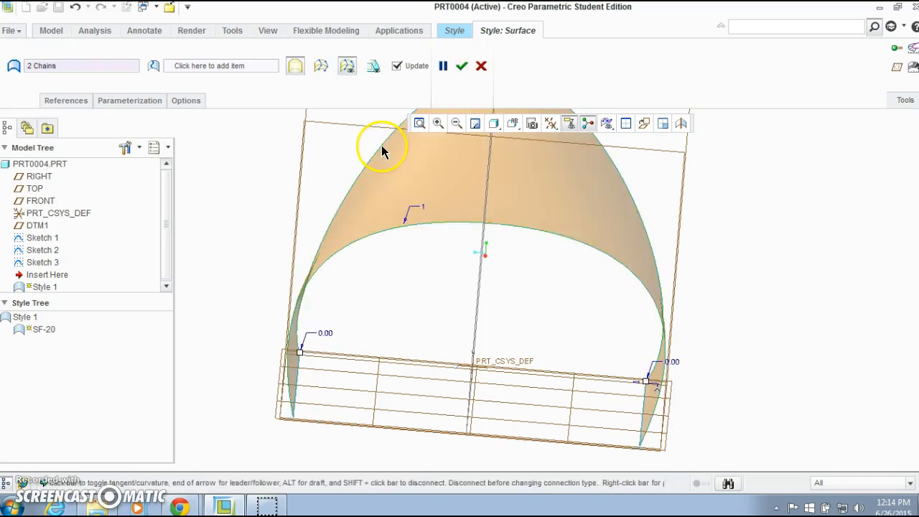
{"action": "middle_click_drag", "start_coordinate": [402, 363], "coordinate": [512, 363]}
{"action": "scroll", "coordinate": [443, 332], "scroll_direction": "down", "scroll_amount": 4}
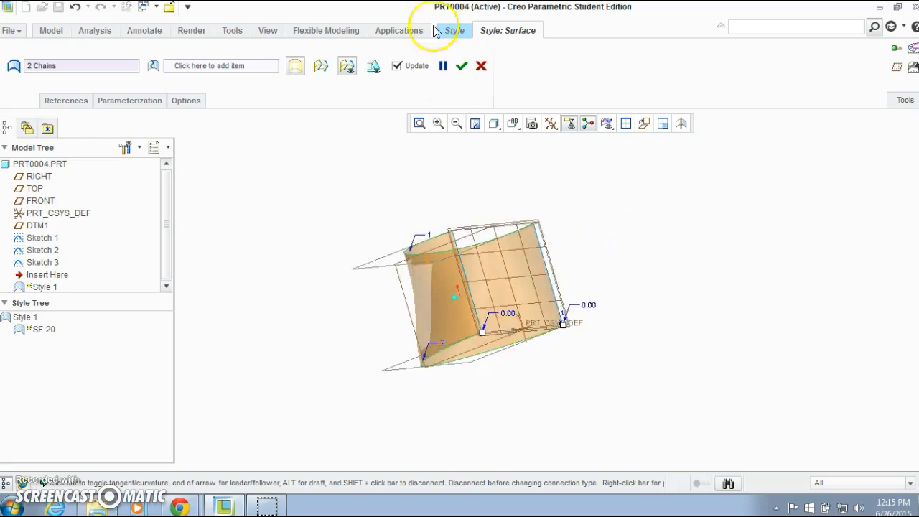
{"action": "left_click", "coordinate": [461, 66]}
- Open the Style surface for surface editing and set its control mesh to 10 rows and 10 columns
{"action": "middle_click_drag", "start_coordinate": [459, 222], "coordinate": [584, 170]}
{"action": "middle_click_drag", "start_coordinate": [527, 383], "coordinate": [582, 398]}
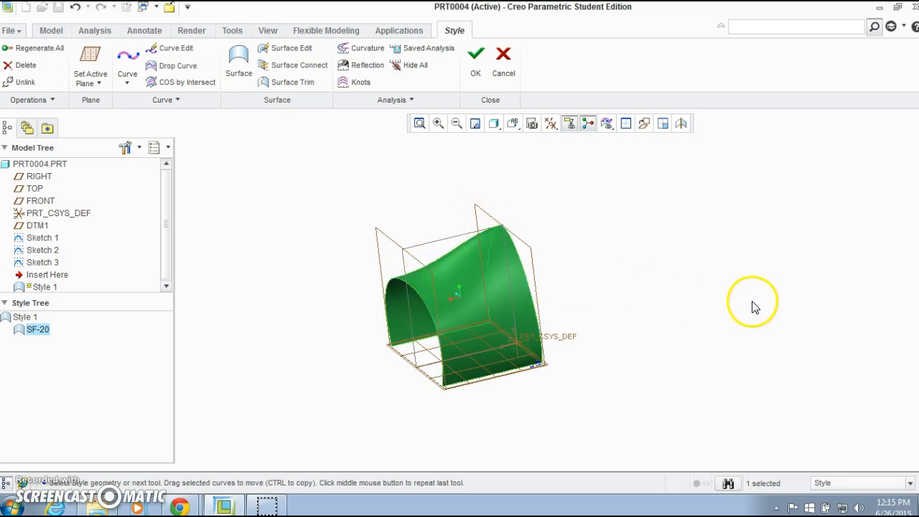
{"action": "mouse_move", "coordinate": [582, 357]}
{"action": "middle_mouse_down"}
{"action": "mouse_move", "coordinate": [579, 332]}
{"action": "mouse_move", "coordinate": [611, 316]}
{"action": "mouse_move", "coordinate": [579, 322]}
{"action": "mouse_move", "coordinate": [564, 352]}
{"action": "middle_mouse_up"}
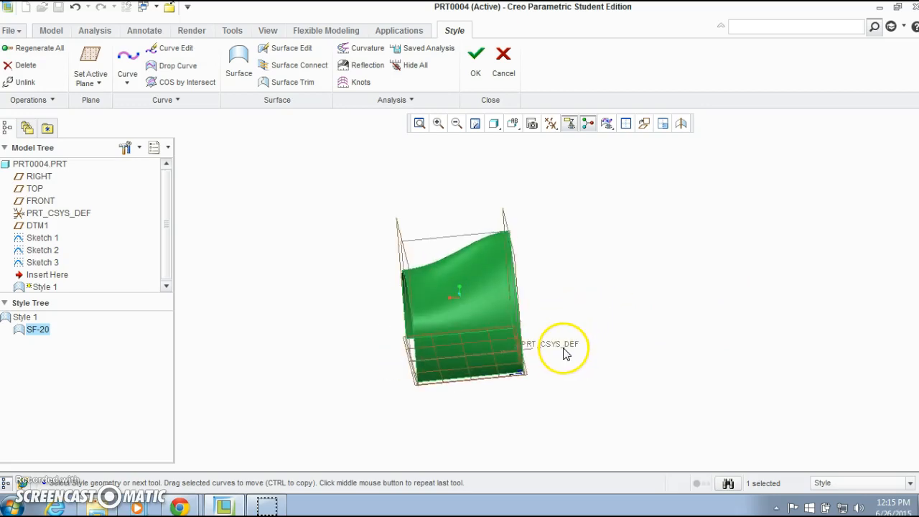
{"action": "scroll", "coordinate": [584, 328], "scroll_direction": "up", "scroll_amount": 2}
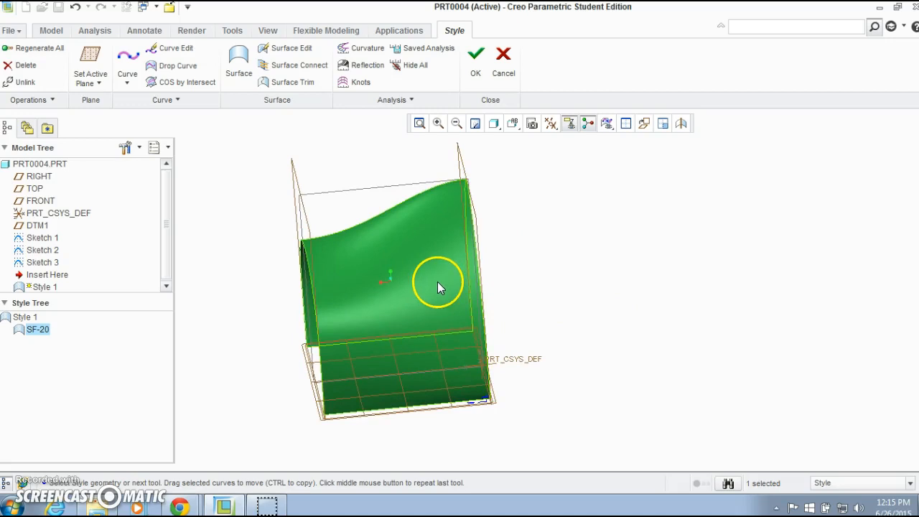
{"action": "left_click", "coordinate": [289, 51]}
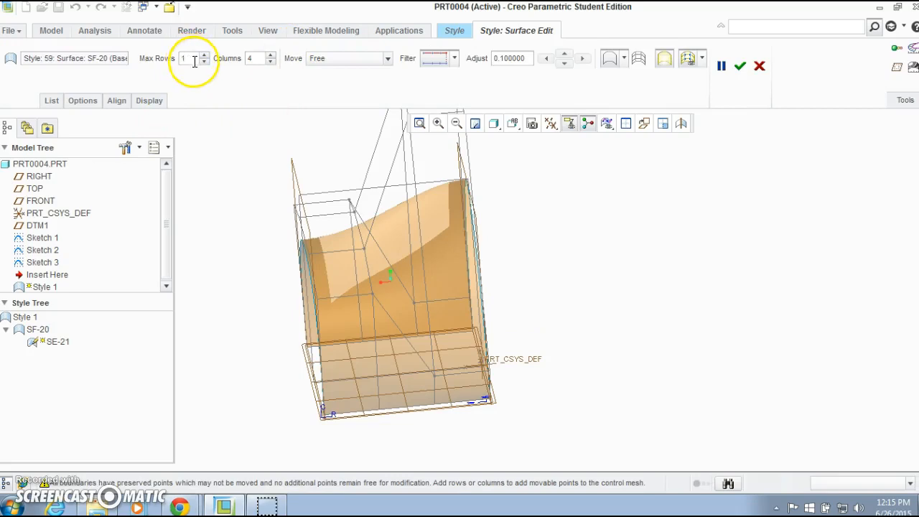
{"action": "left_click", "coordinate": [271, 55]}
{"action": "type", "text": "10"}
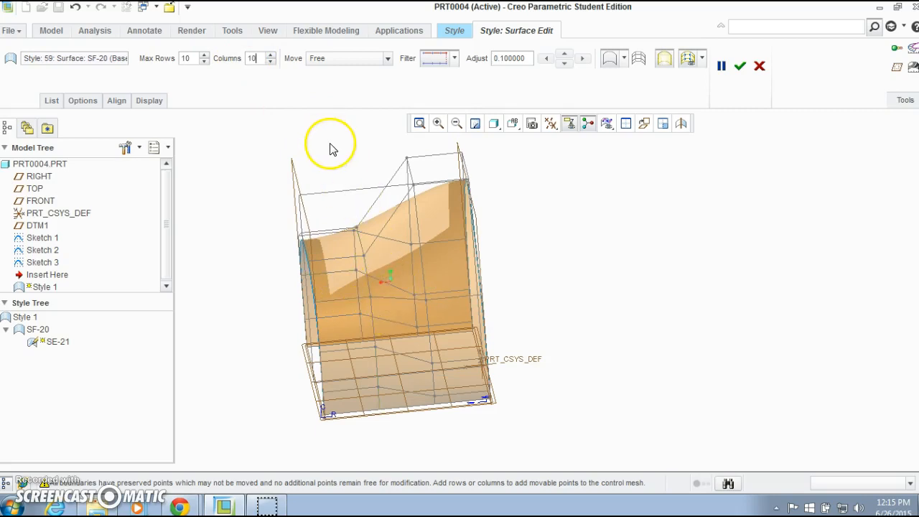
{"action": "key", "text": "Return"}
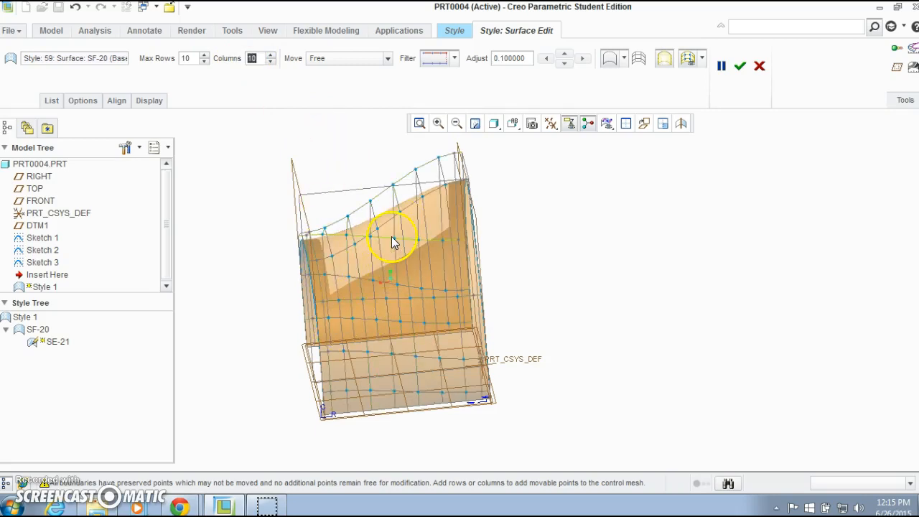
- Pull individual control mesh points along the surface's crest freely outward to form bulges
{"action": "middle_click_drag", "start_coordinate": [403, 353], "coordinate": [553, 300]}
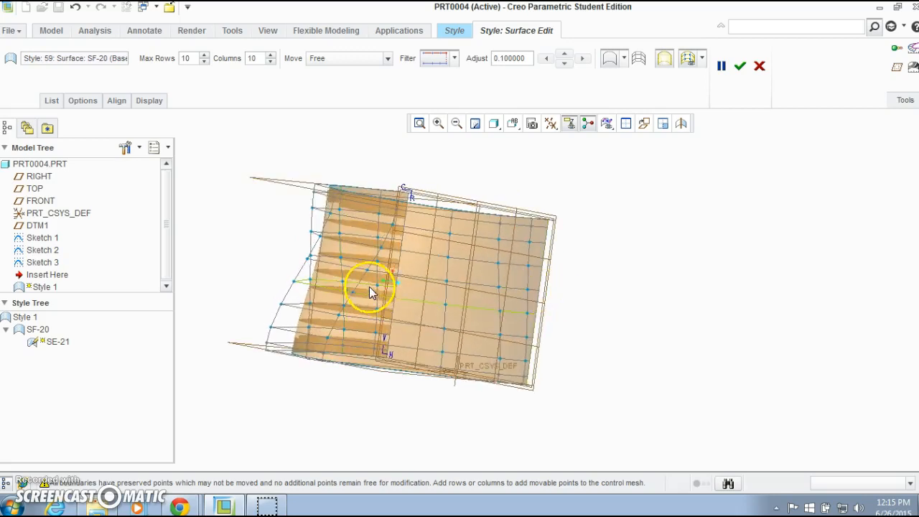
{"action": "left_click_drag", "start_coordinate": [367, 269], "coordinate": [338, 280]}
{"action": "middle_click_drag", "start_coordinate": [446, 322], "coordinate": [420, 309]}
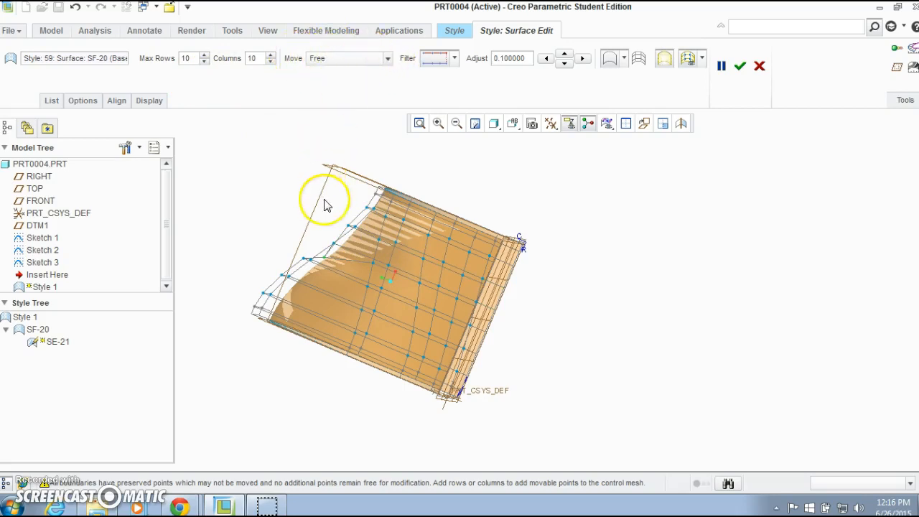
{"action": "left_click_drag", "start_coordinate": [353, 229], "coordinate": [279, 204]}
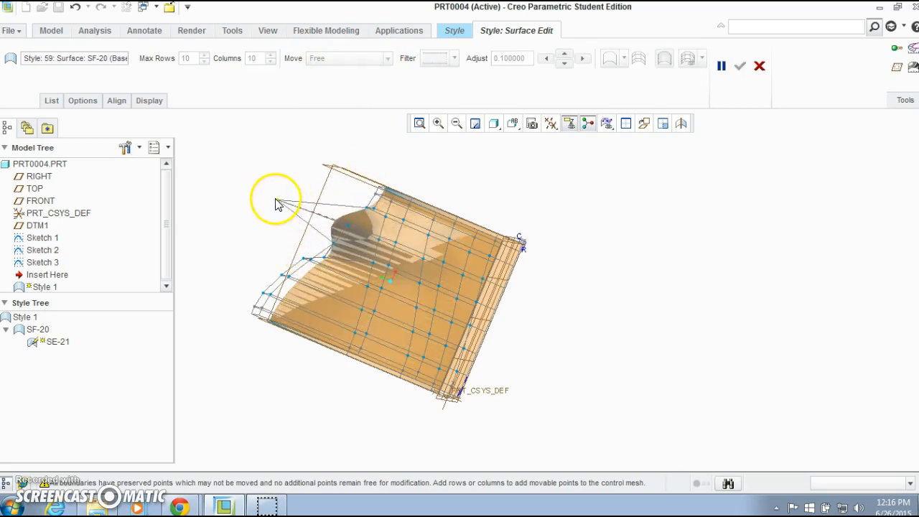
{"action": "middle_click_drag", "start_coordinate": [347, 317], "coordinate": [730, 257]}
{"action": "left_click_drag", "start_coordinate": [772, 262], "coordinate": [245, 184]}
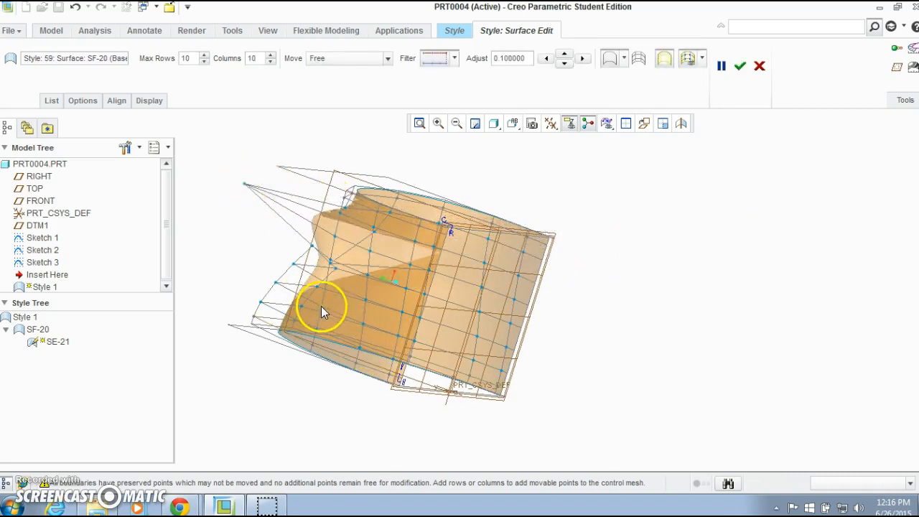
- Move further control mesh points on the surface's sides, pulling points along the outer edge of the mesh outward
{"action": "left_click_drag", "start_coordinate": [363, 329], "coordinate": [403, 325]}
{"action": "middle_click_drag", "start_coordinate": [421, 311], "coordinate": [494, 242]}
{"action": "left_click_drag", "start_coordinate": [484, 246], "coordinate": [516, 249]}
{"action": "middle_click_drag", "start_coordinate": [436, 277], "coordinate": [483, 217]}
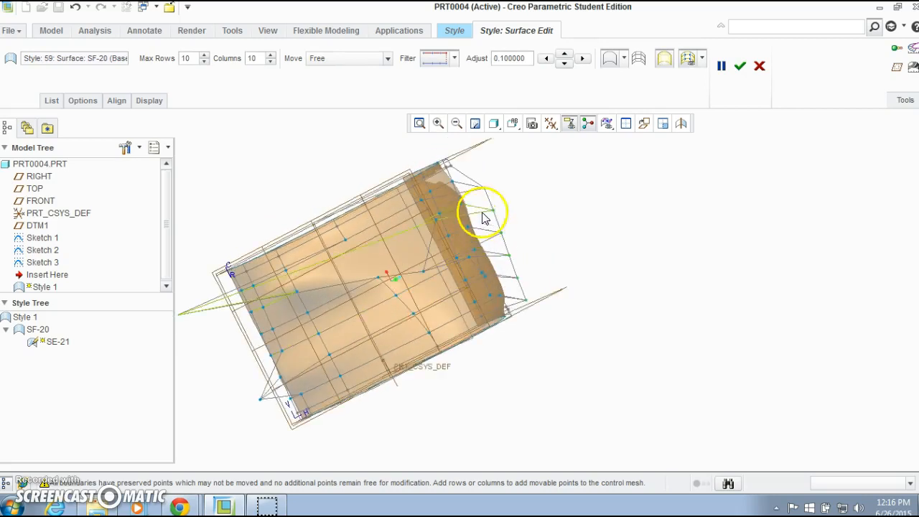
{"action": "left_click_drag", "start_coordinate": [491, 192], "coordinate": [515, 203]}
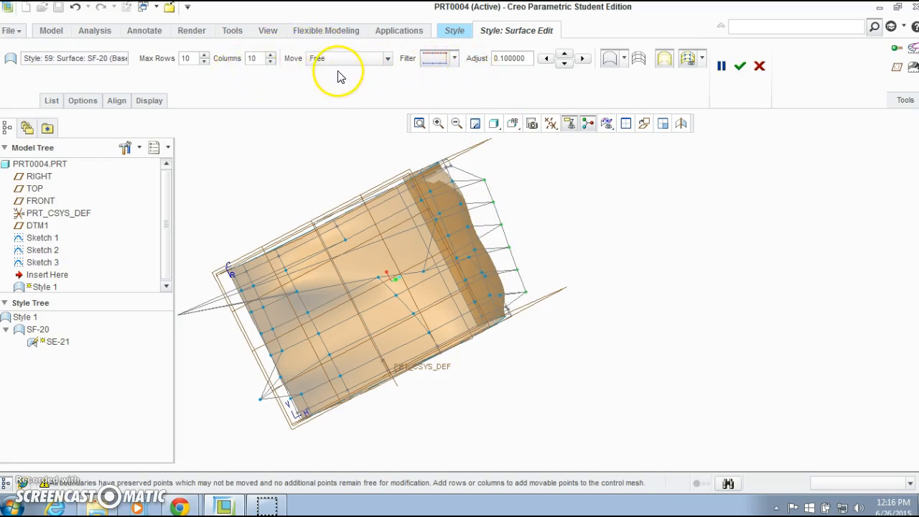
{"action": "left_click_drag", "start_coordinate": [476, 239], "coordinate": [524, 228]}
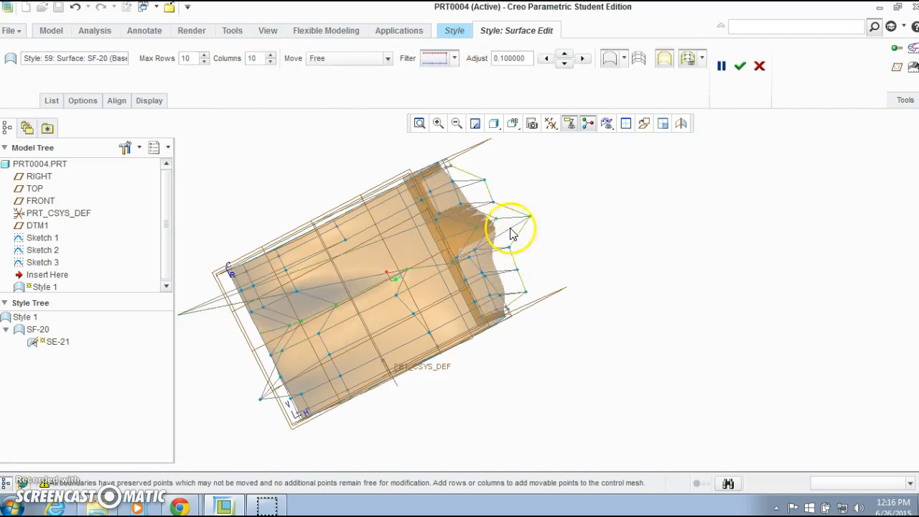
- Shift a control mesh point inside the surface's side freely and accept the surface edit
{"action": "left_click_drag", "start_coordinate": [411, 271], "coordinate": [388, 288]}
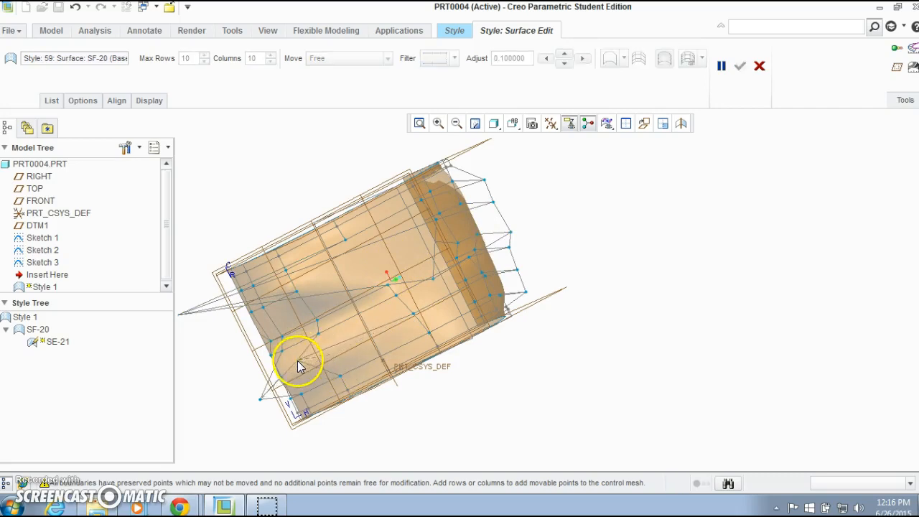
{"action": "mouse_move", "coordinate": [346, 346]}
{"action": "middle_mouse_down"}
{"action": "mouse_move", "coordinate": [389, 267]}
{"action": "mouse_move", "coordinate": [375, 287]}
{"action": "middle_mouse_up"}
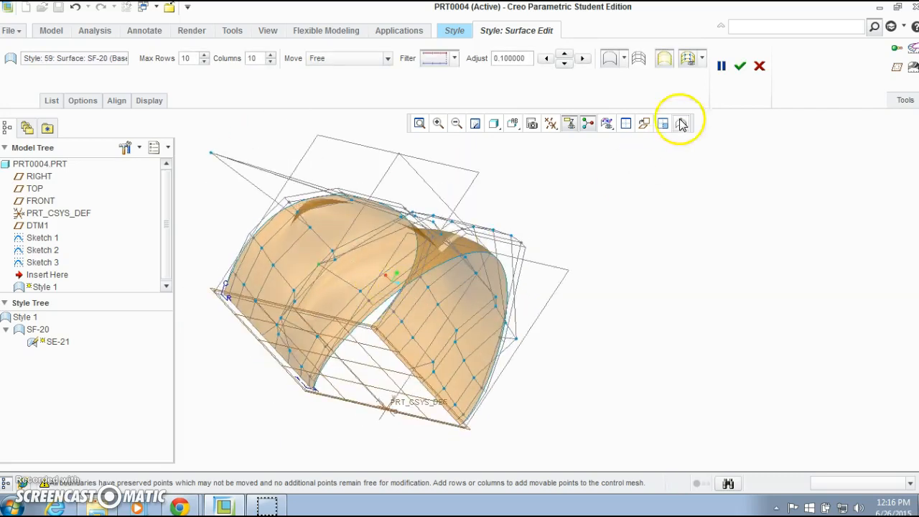
{"action": "left_click", "coordinate": [740, 65]}
{"action": "middle_click_drag", "start_coordinate": [588, 314], "coordinate": [465, 295]}
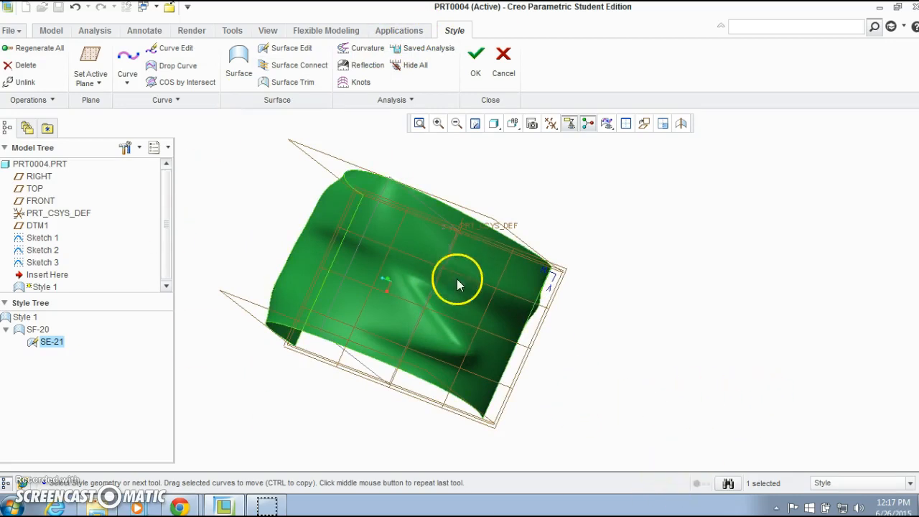
{"action": "middle_click_drag", "start_coordinate": [448, 295], "coordinate": [455, 271]}
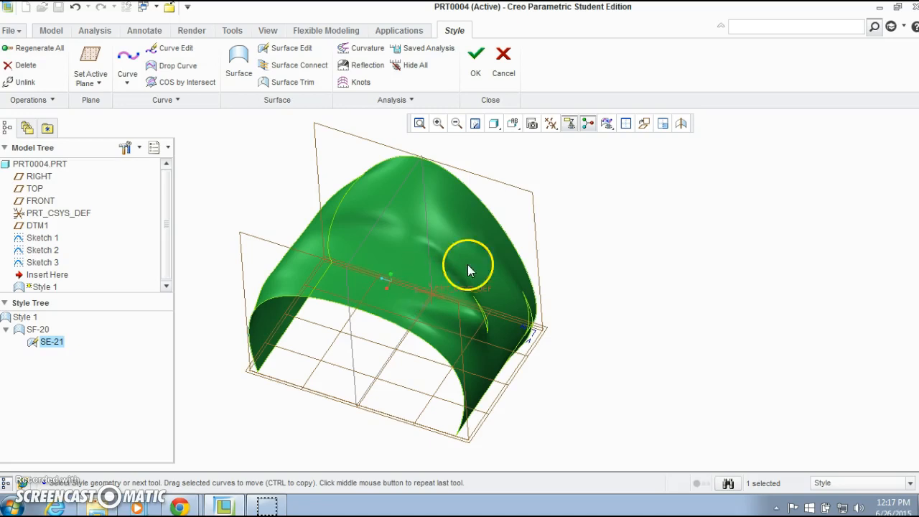